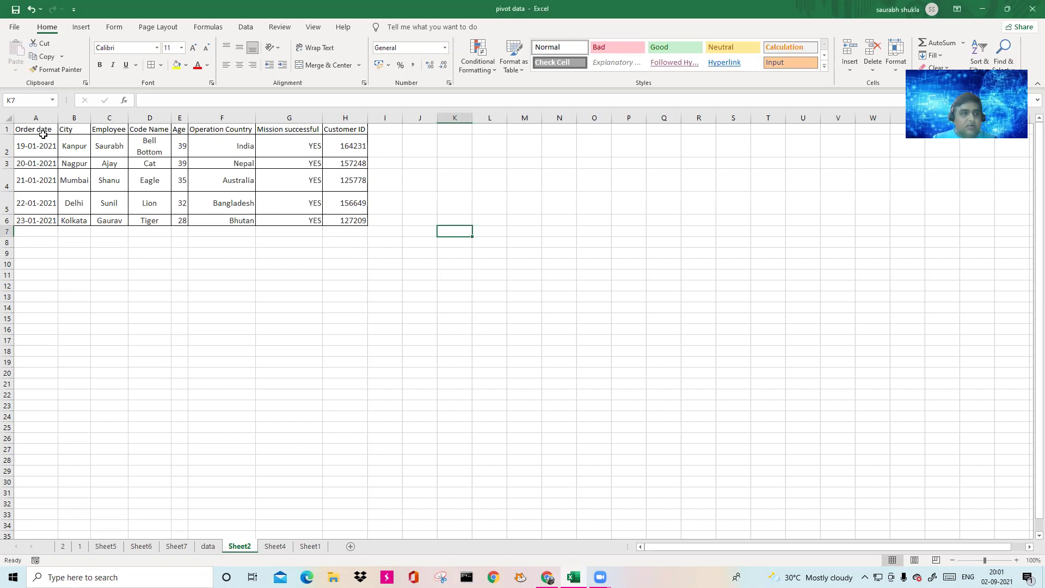
- Review the row 1 headings from Order date to Customer ID, briefly selecting the header row
{"action": "left_click", "coordinate": [35, 129]}
{"action": "left_click", "coordinate": [80, 131]}
{"action": "left_click", "coordinate": [116, 129]}
{"action": "left_click", "coordinate": [150, 130]}
{"action": "left_click", "coordinate": [181, 129]}
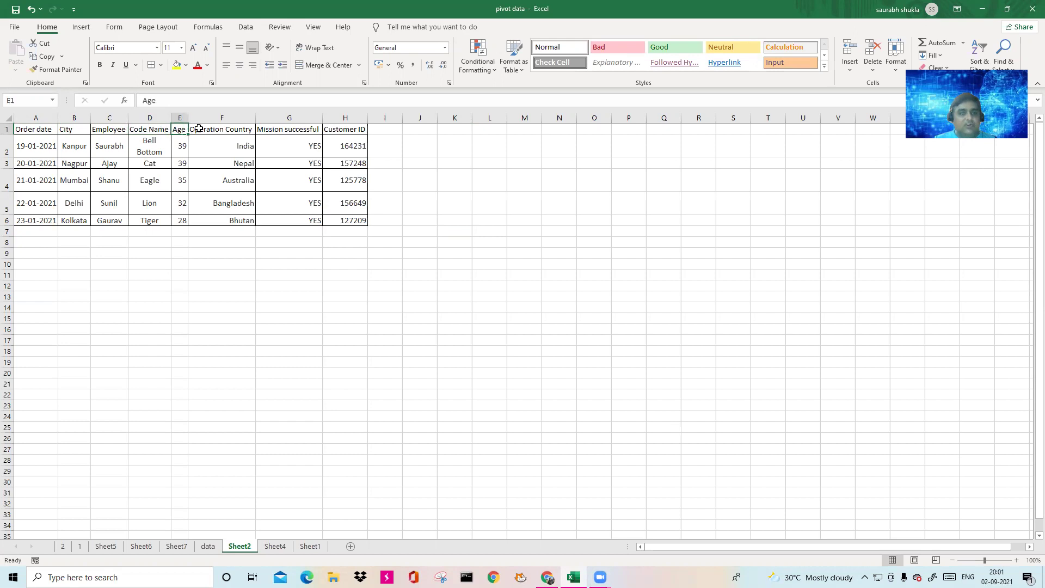
{"action": "left_click", "coordinate": [199, 129]}
{"action": "left_click", "coordinate": [305, 129]}
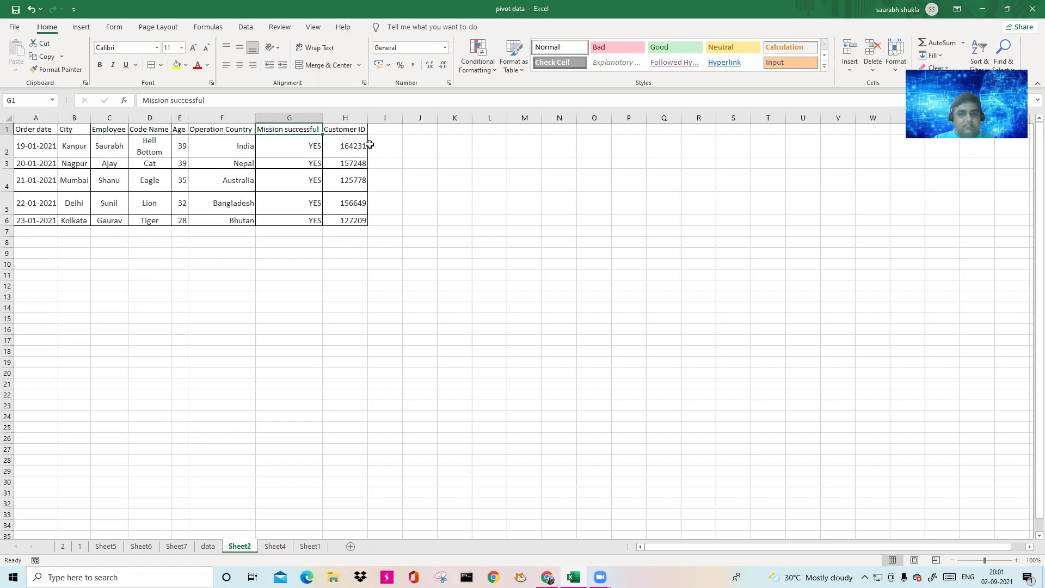
{"action": "left_click", "coordinate": [356, 129]}
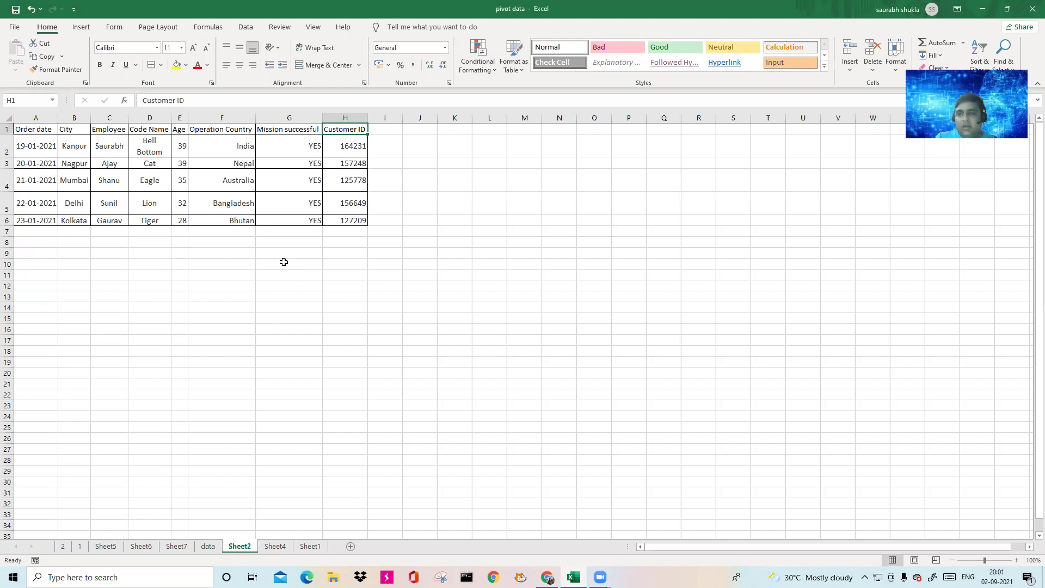
{"action": "left_click", "coordinate": [8, 129]}
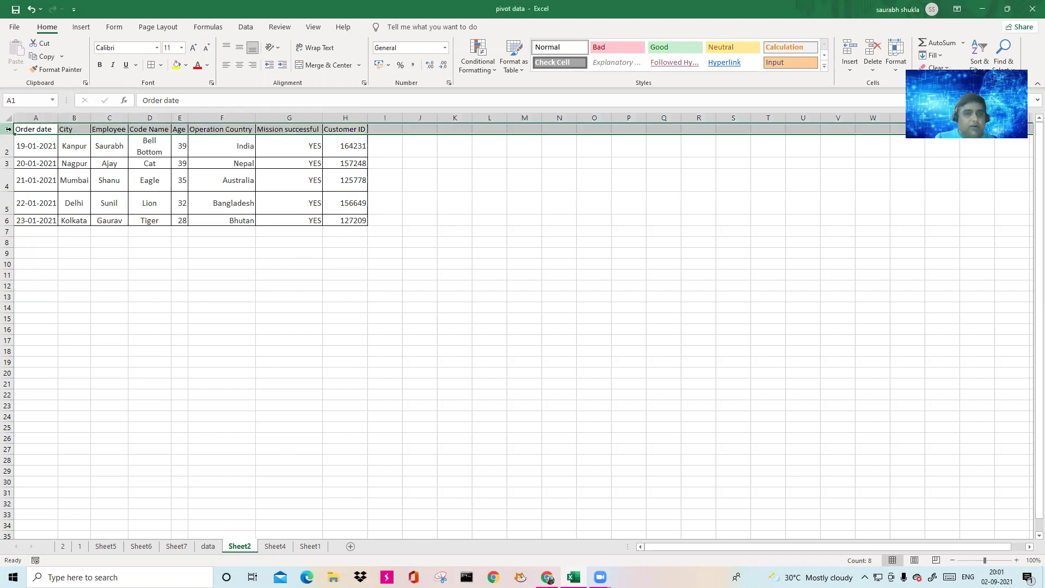
{"action": "left_click", "coordinate": [492, 206]}
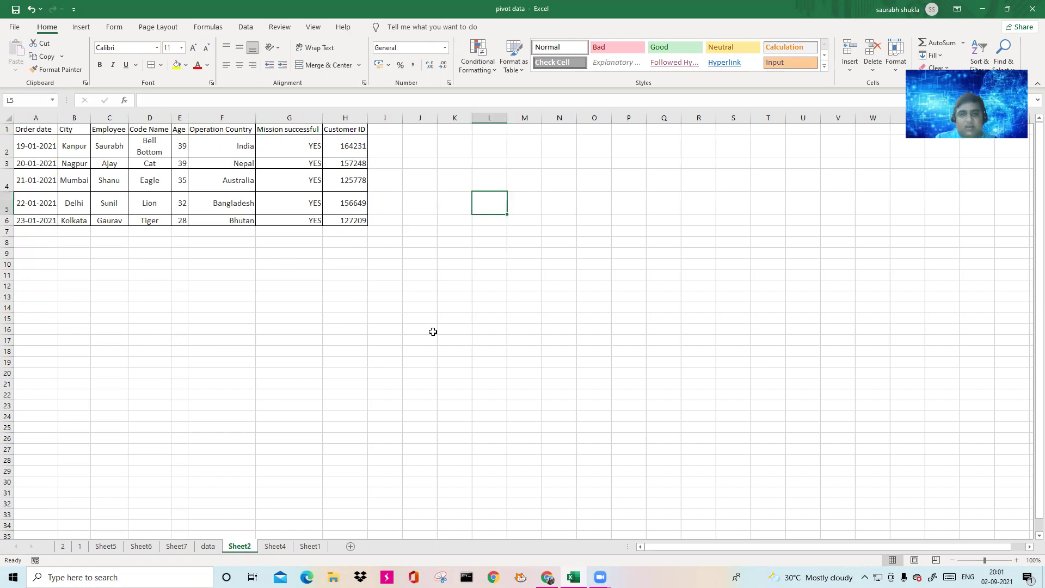
- Enter a trial date 10-10-201 in cell A7, then delete it
{"action": "double_click", "coordinate": [34, 232]}
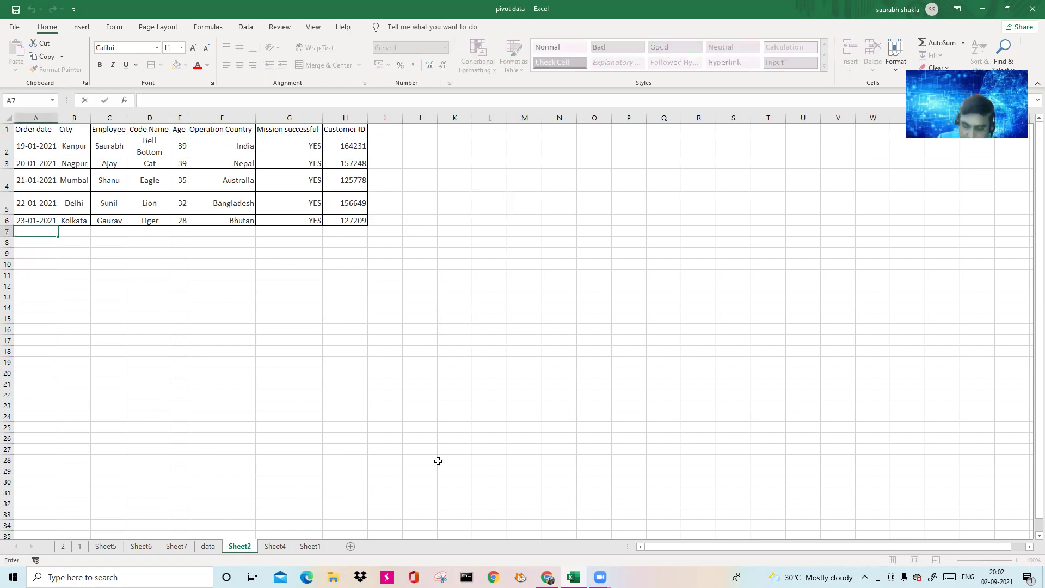
{"action": "type", "text": "10"}
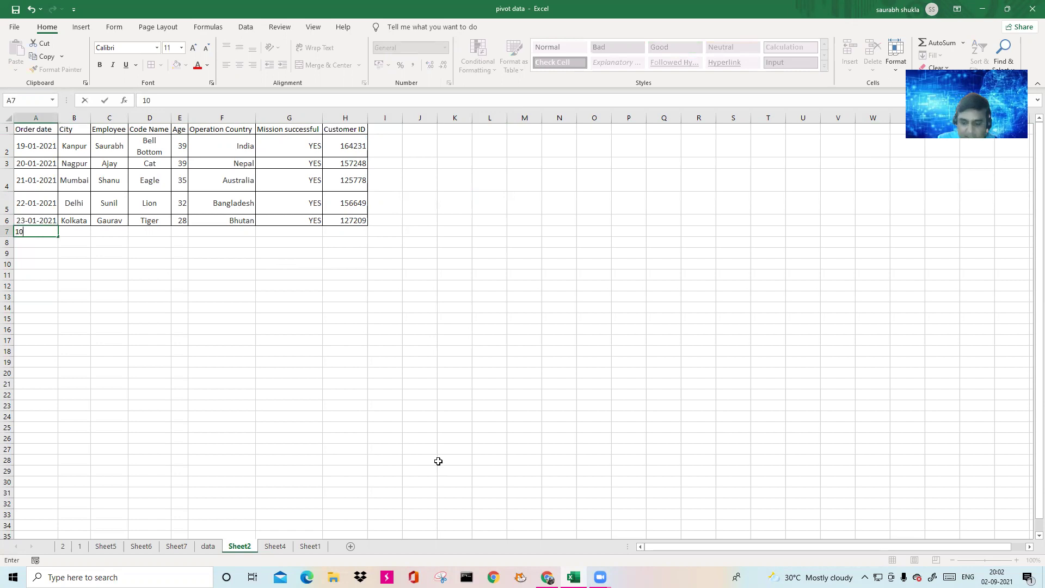
{"action": "type", "text": "-10-201"}
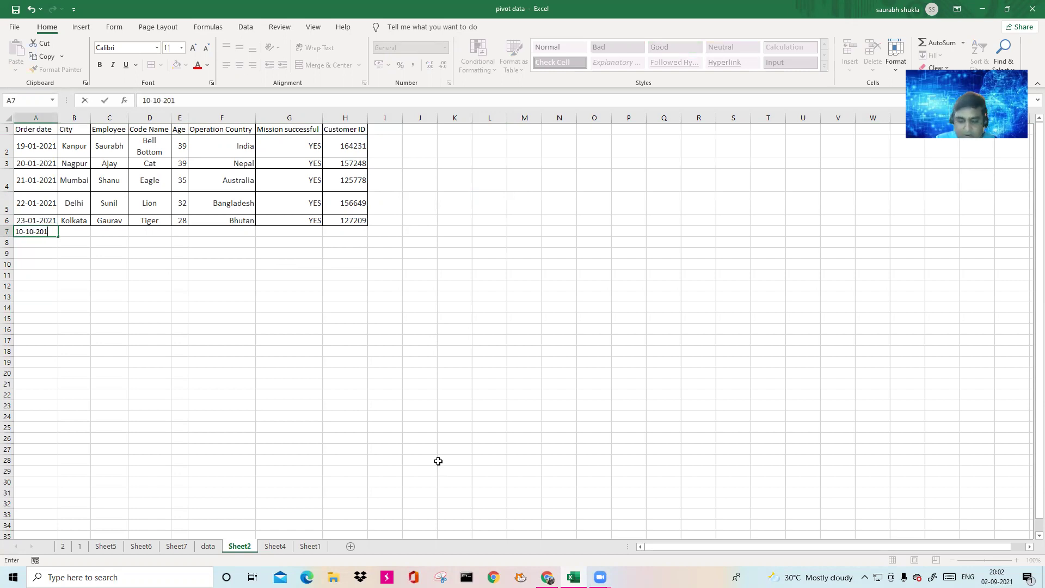
{"action": "key", "text": "Tab"}
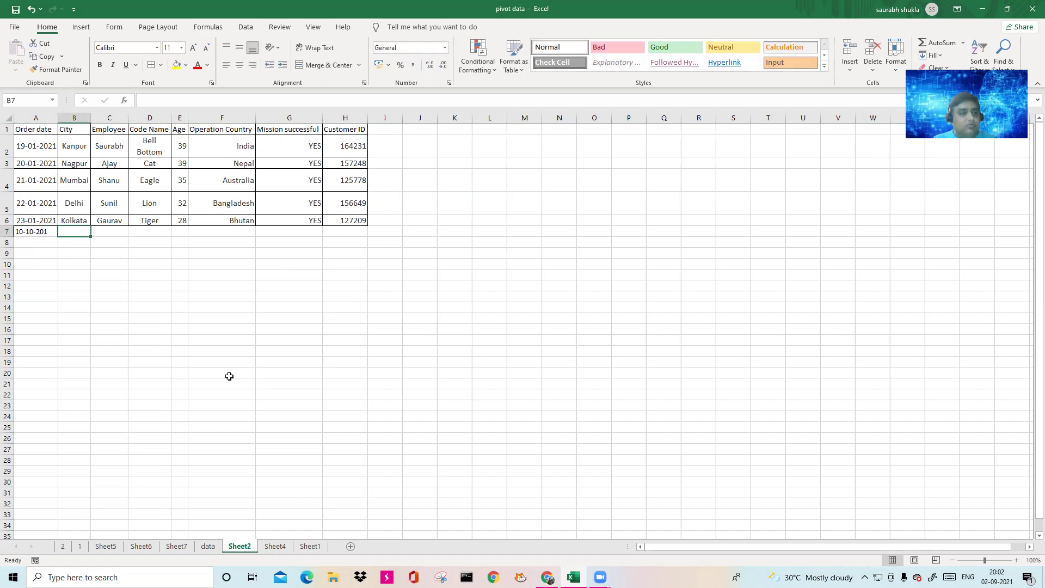
{"action": "left_click", "coordinate": [45, 232]}
{"action": "key", "text": "Delete"}
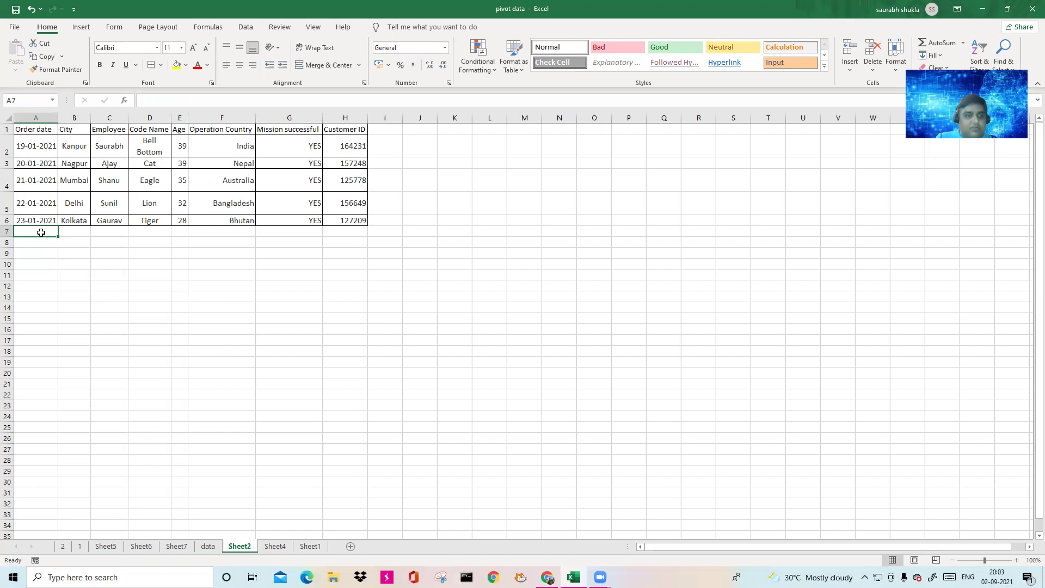
- Step through the empty cells of row 7, from A7 across to D7 and beyond
{"action": "left_click", "coordinate": [66, 233]}
{"action": "left_click_drag", "start_coordinate": [90, 233], "coordinate": [178, 230]}
{"action": "left_click", "coordinate": [154, 232]}
{"action": "left_click", "coordinate": [184, 229]}
{"action": "left_click", "coordinate": [198, 227]}
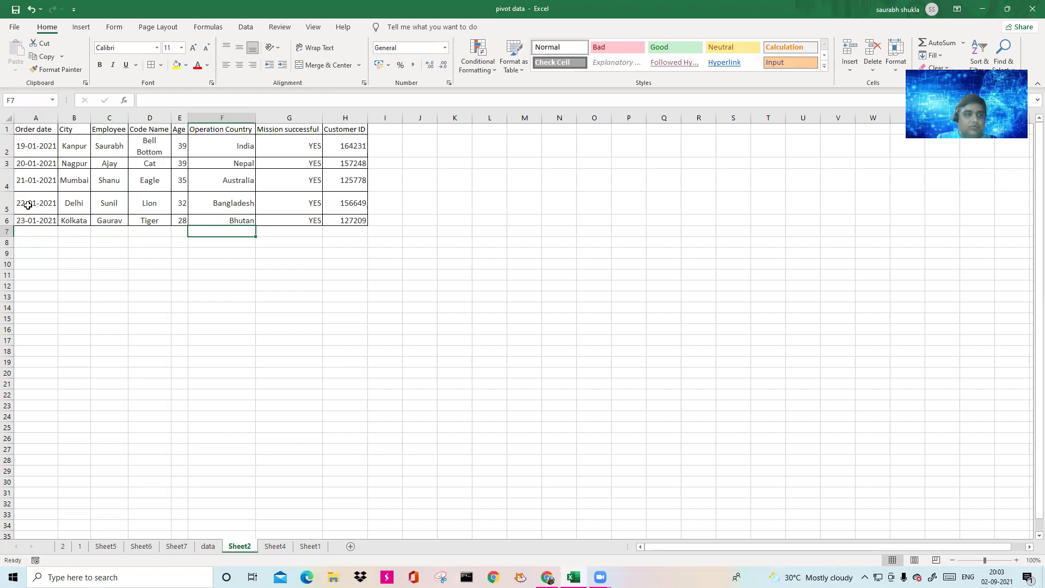
{"action": "left_click", "coordinate": [37, 232]}
{"action": "left_click", "coordinate": [71, 232]}
{"action": "left_click", "coordinate": [101, 232]}
- Select the employee data from the Order date heading in A1 to Customer ID
{"action": "left_click_drag", "start_coordinate": [32, 129], "coordinate": [356, 229]}
{"action": "left_click", "coordinate": [356, 229]}
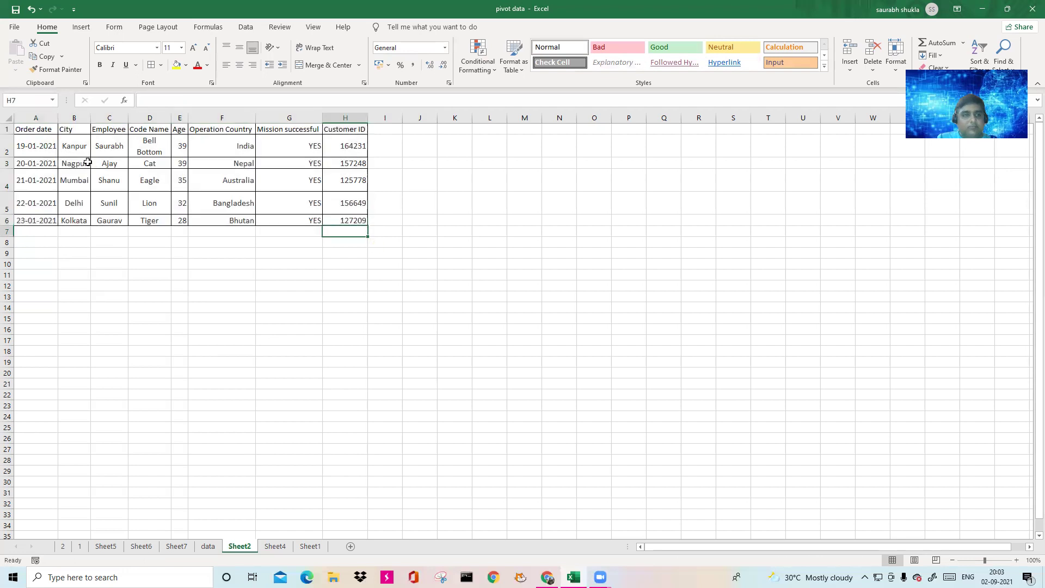
{"action": "left_click_drag", "start_coordinate": [33, 130], "coordinate": [325, 216]}
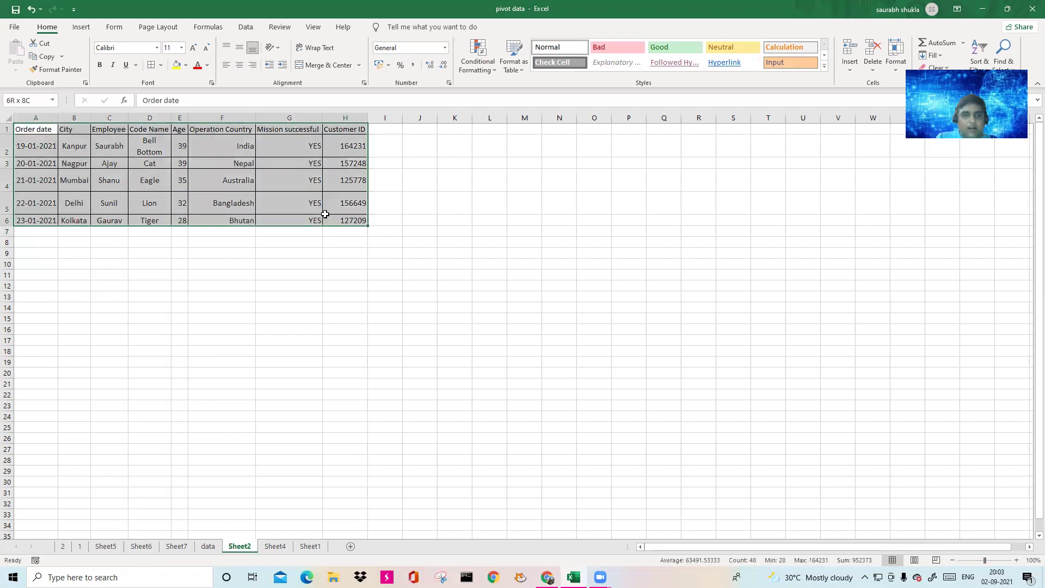
- Format the selected data as a green-styled table with headers
{"action": "left_click", "coordinate": [521, 71]}
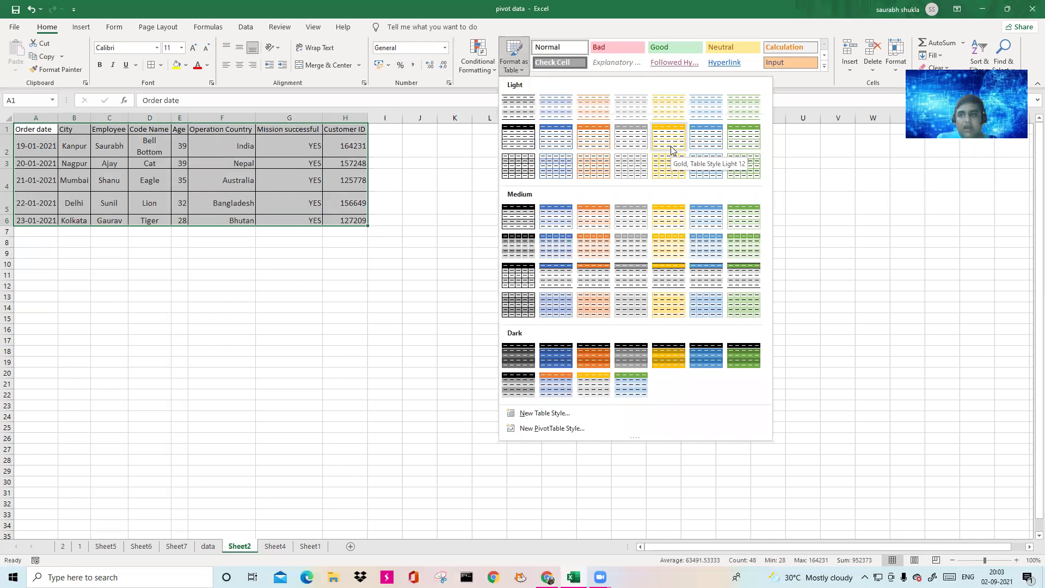
{"action": "left_click", "coordinate": [742, 140]}
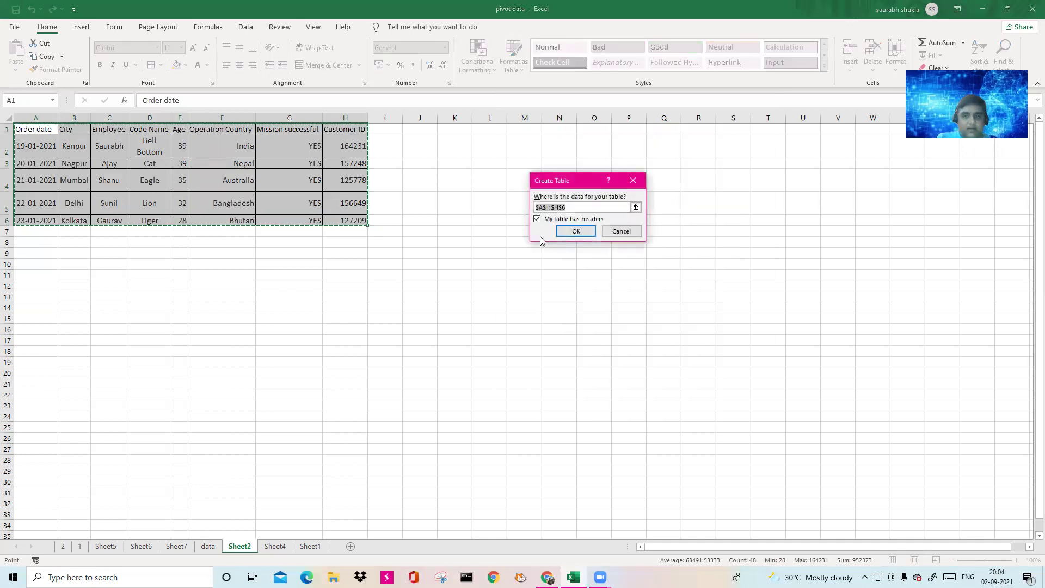
{"action": "left_click", "coordinate": [577, 232]}
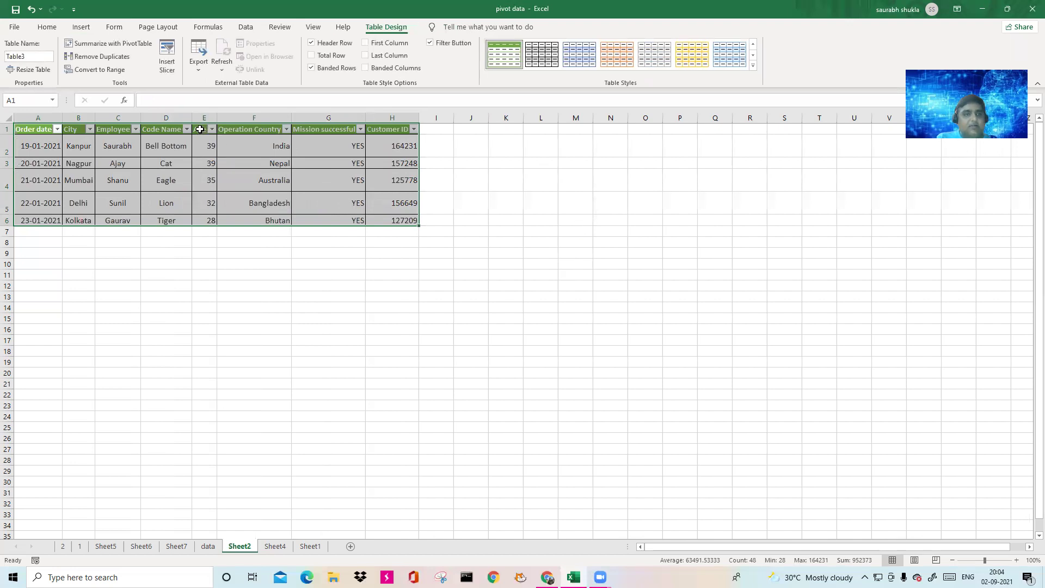
- Turn off the table's header filter buttons, then select the whole green table
{"action": "left_click", "coordinate": [201, 130]}
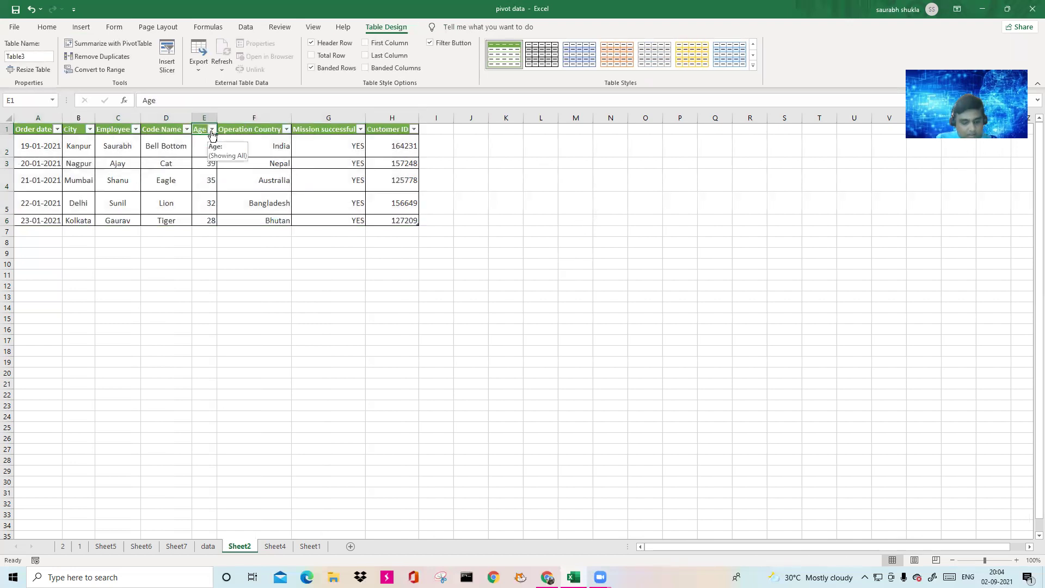
{"action": "key", "text": "alt"}
{"action": "key", "text": "d"}
{"action": "key", "text": "f"}
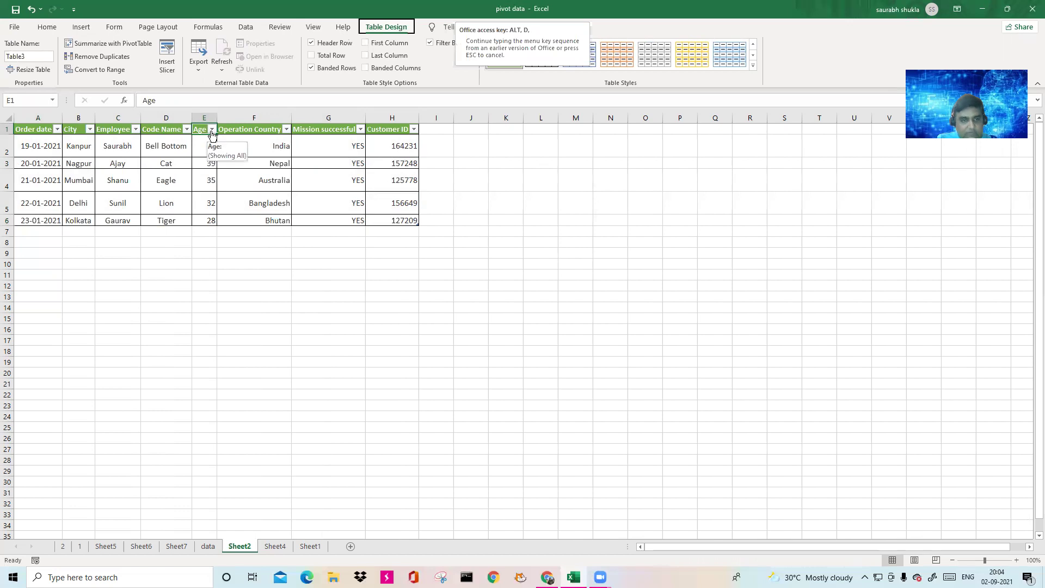
{"action": "key", "text": "f"}
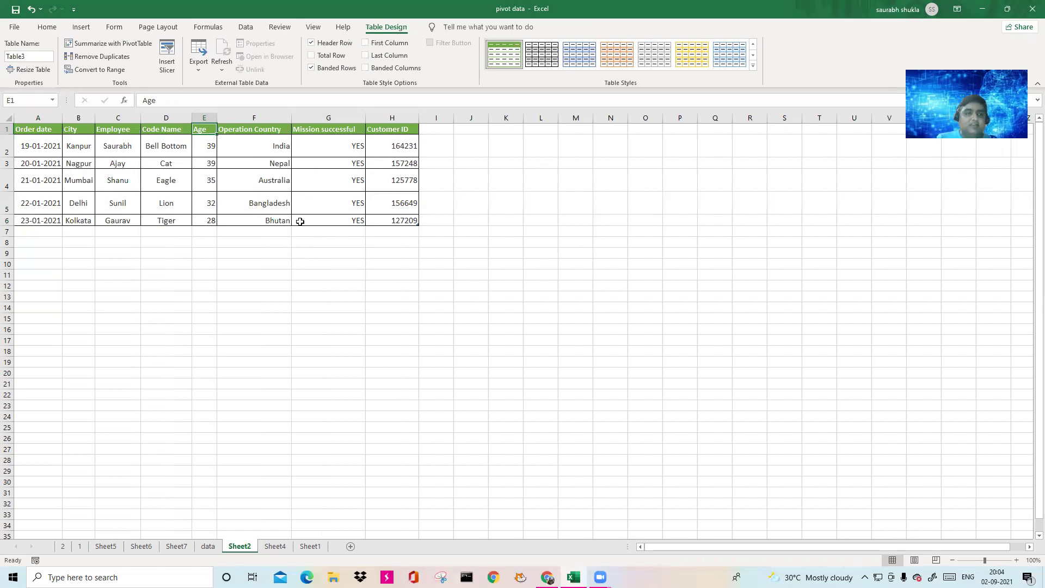
{"action": "left_click_drag", "start_coordinate": [44, 127], "coordinate": [398, 224]}
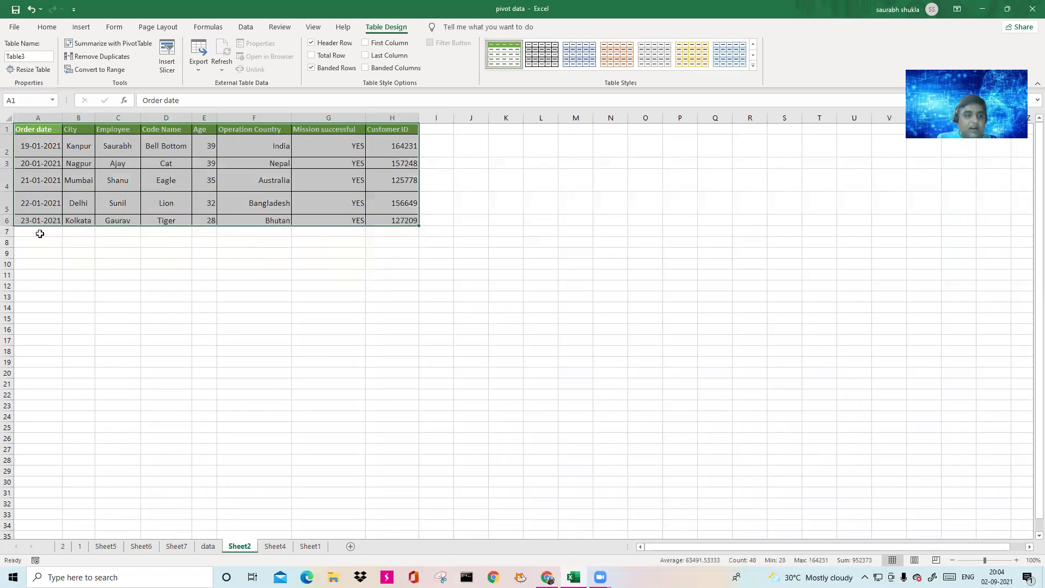
- Start row 7 with date 01-01-2021, city kanpur, and the employee's name and code name
{"action": "left_click", "coordinate": [38, 233]}
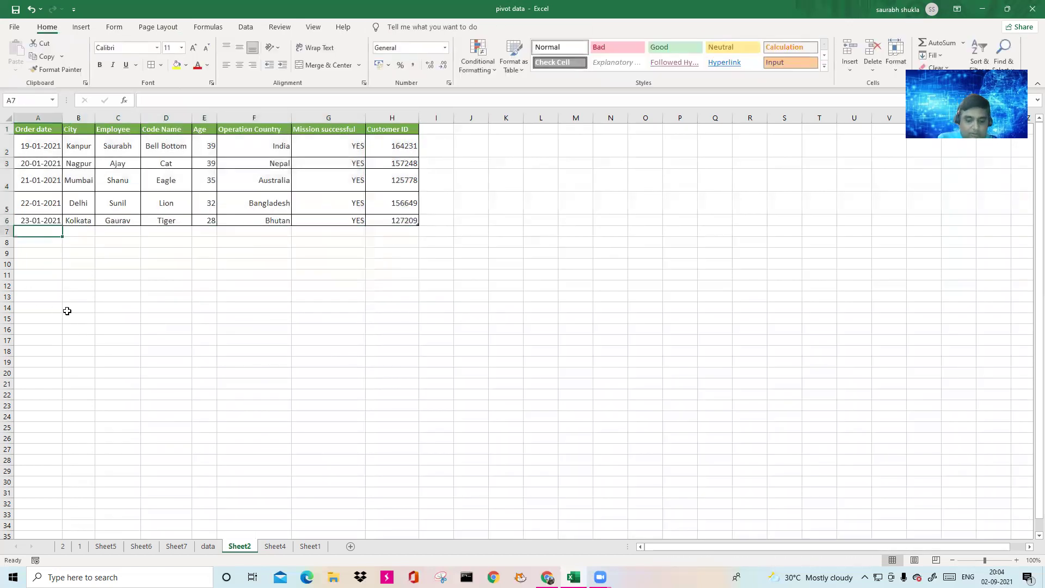
{"action": "double_click", "coordinate": [41, 232]}
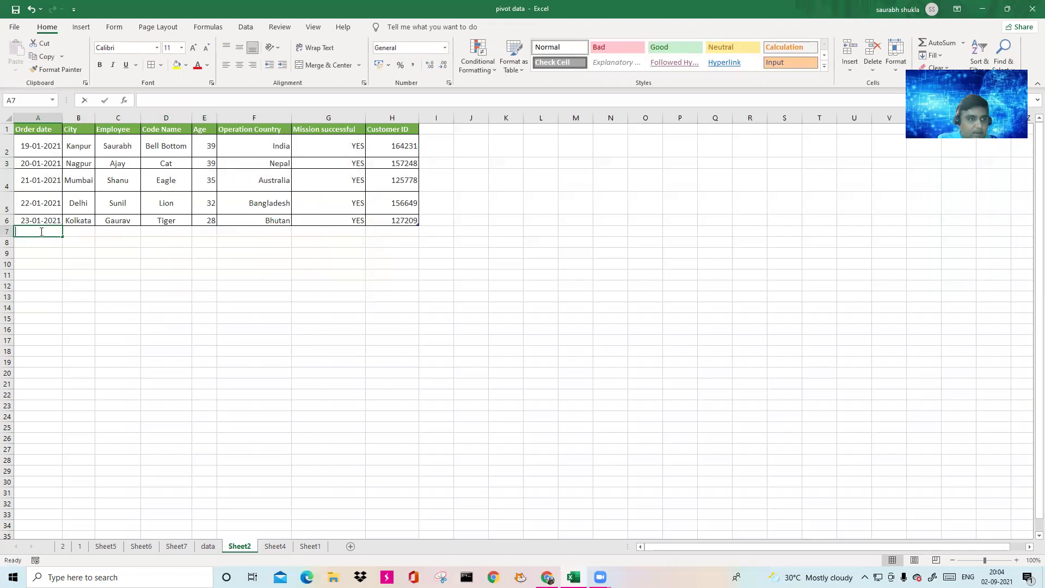
{"action": "type", "text": "01-01"}
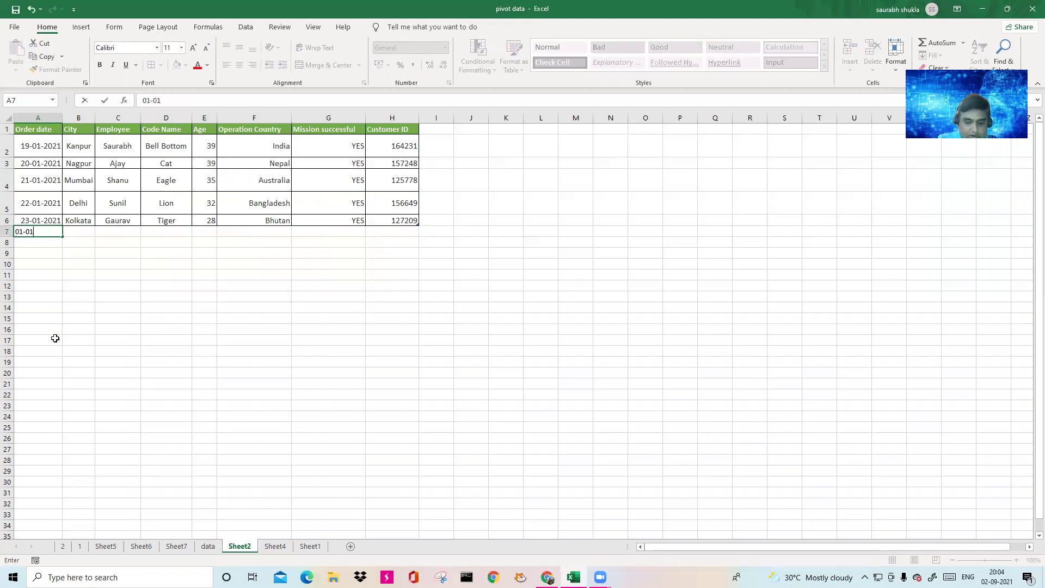
{"action": "type", "text": "-2021"}
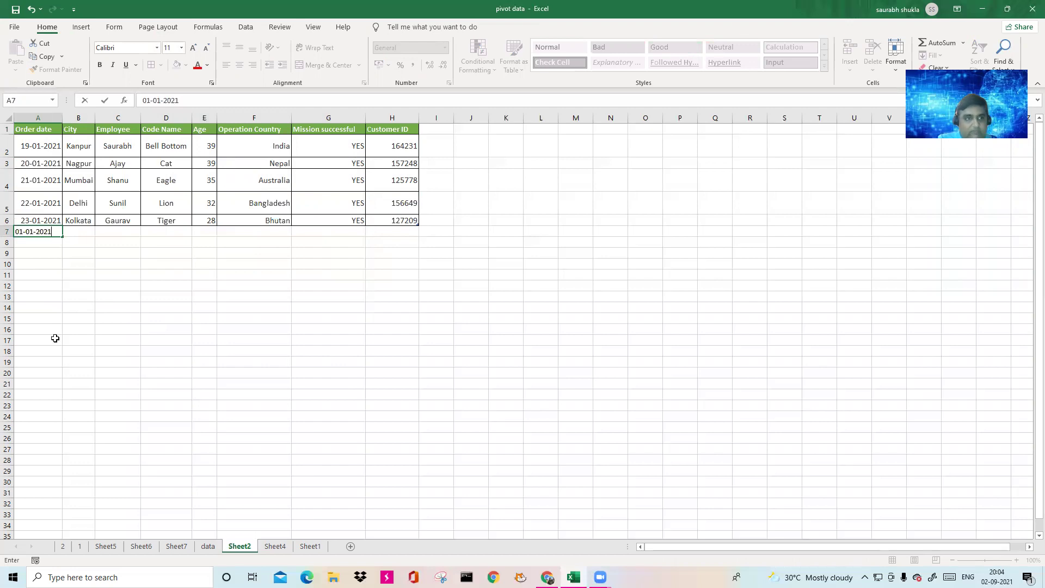
{"action": "key", "text": "Tab"}
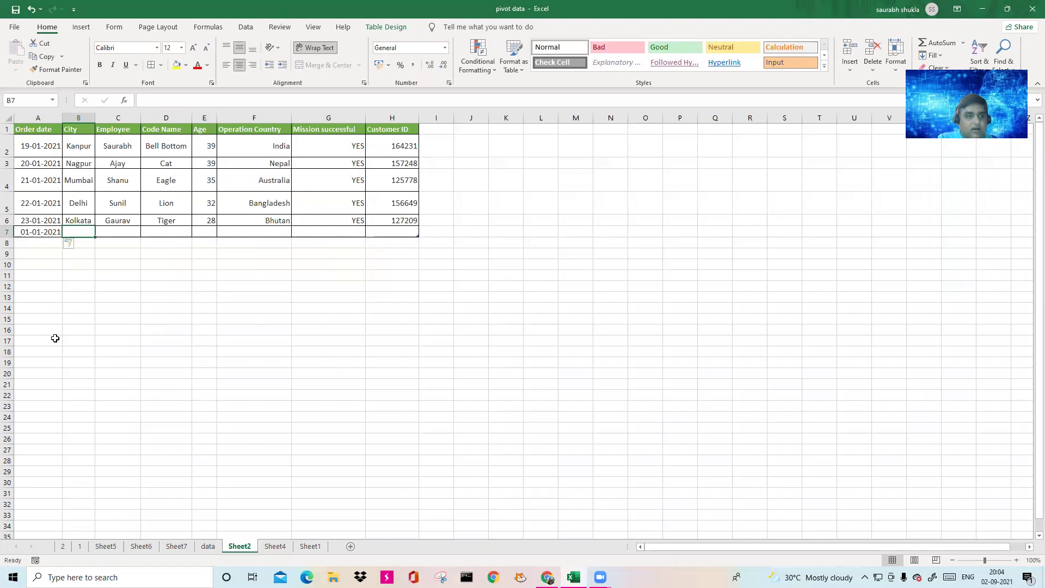
{"action": "type", "text": "kanpur"}
{"action": "key", "text": "Tab"}
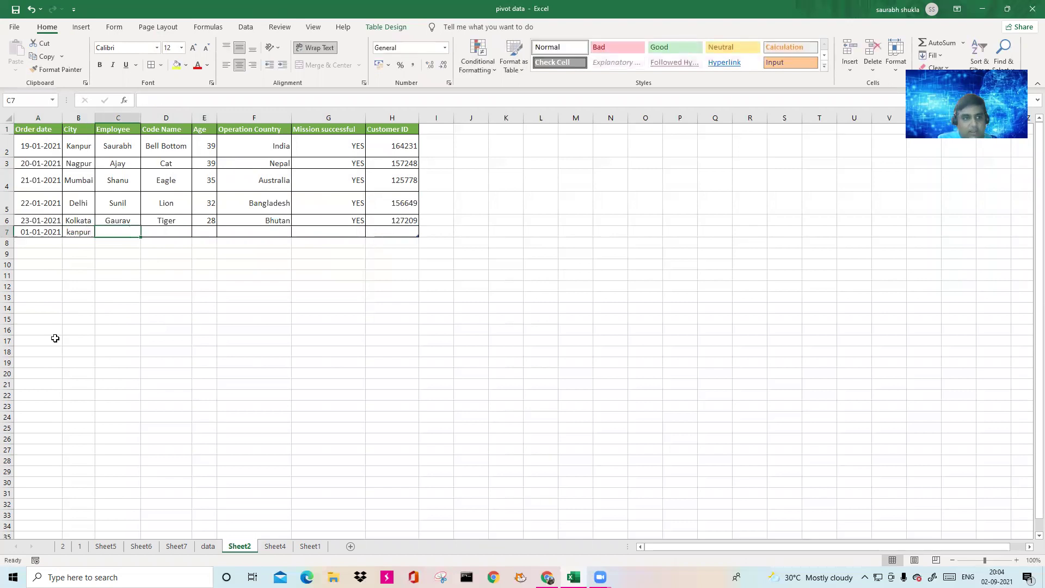
{"action": "type", "text": "Sachin"}
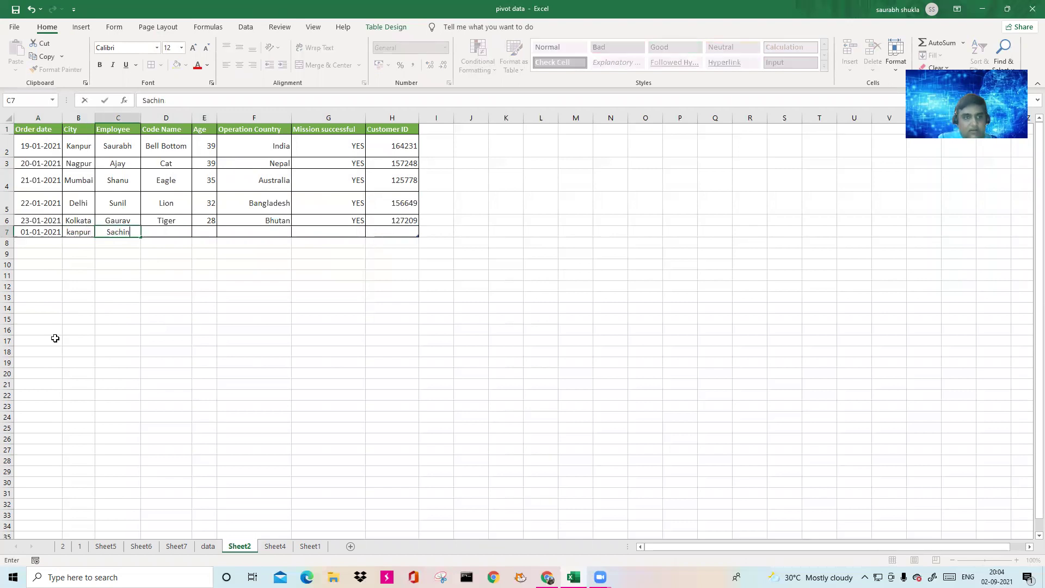
{"action": "key", "text": "Tab"}
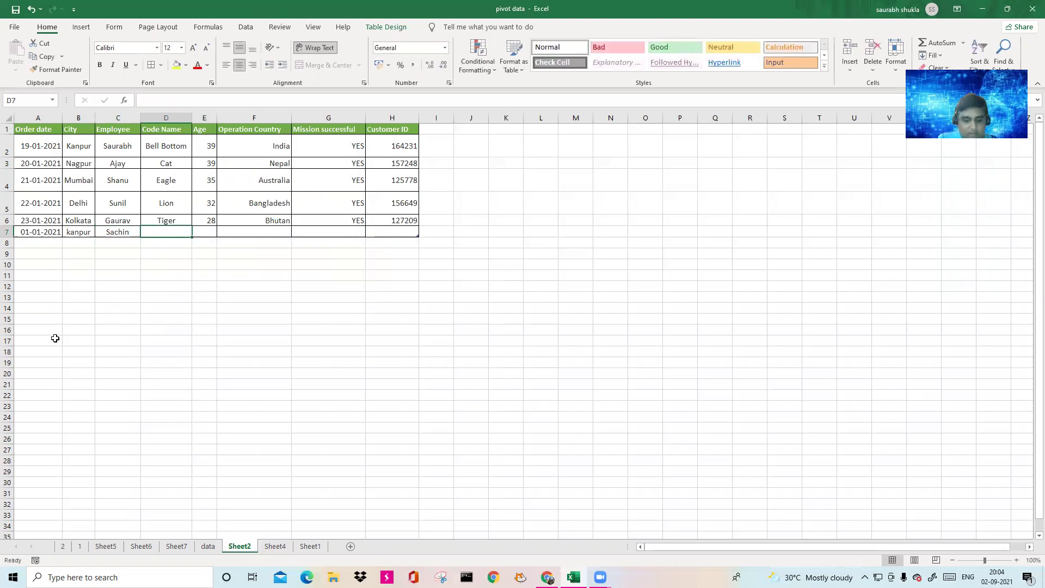
{"action": "type", "text": "Gupta"}
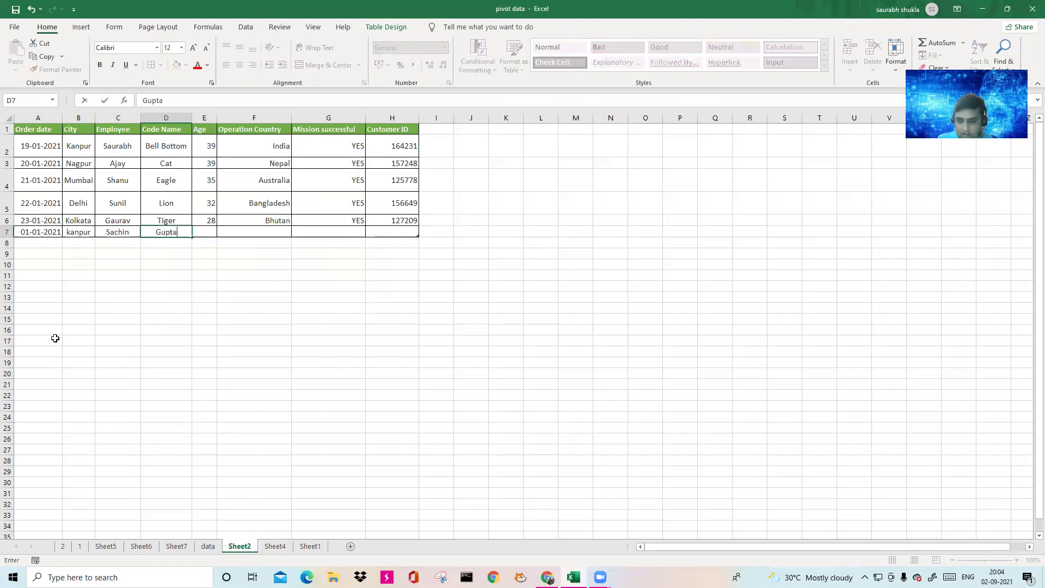
{"action": "key", "text": "Tab"}
- Fill row 7 with age 25, India, NO, and Customer ID 100025
{"action": "type", "text": "2"}
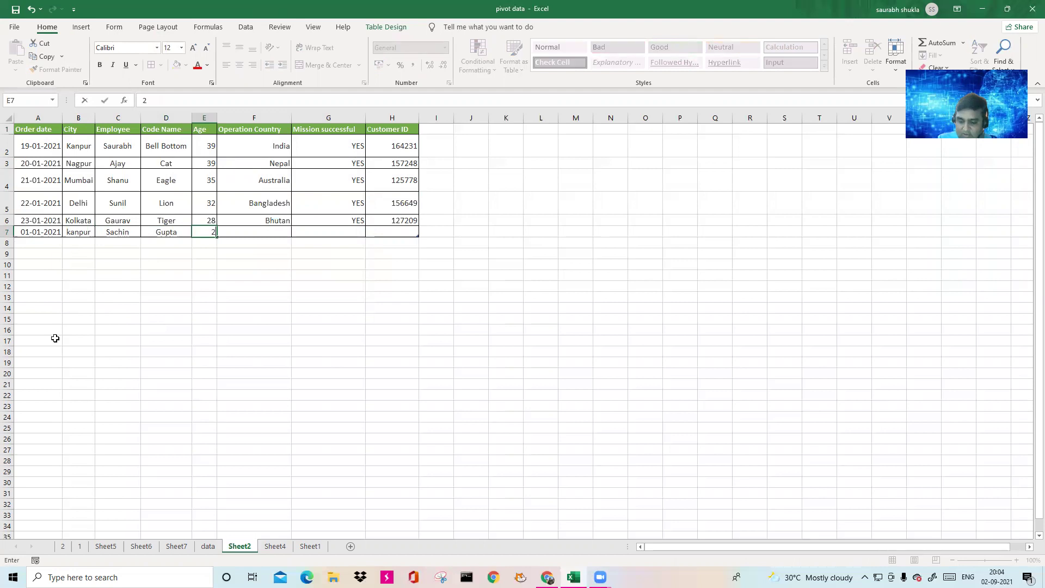
{"action": "key", "text": "Tab"}
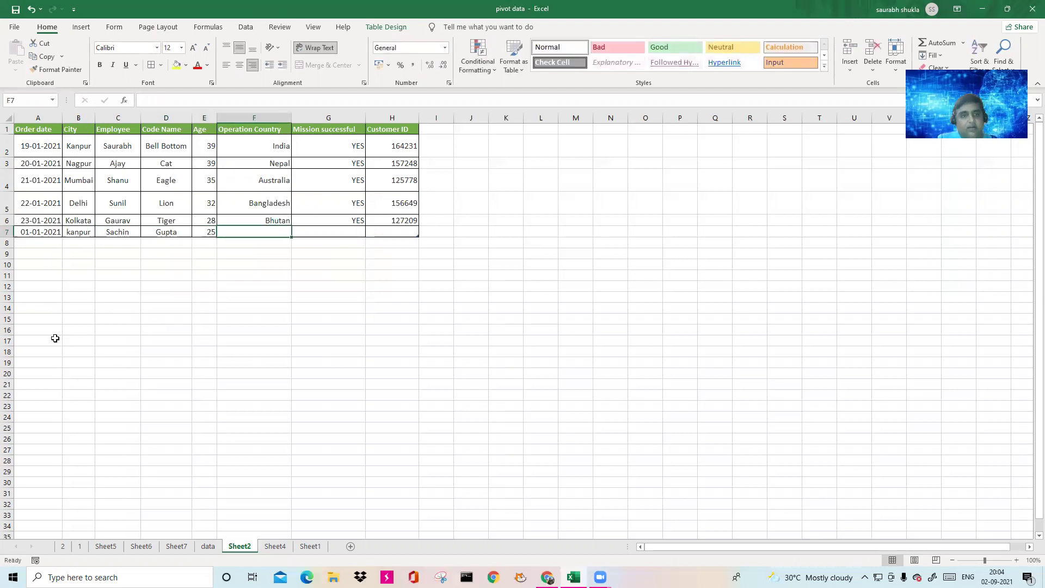
{"action": "type", "text": "India"}
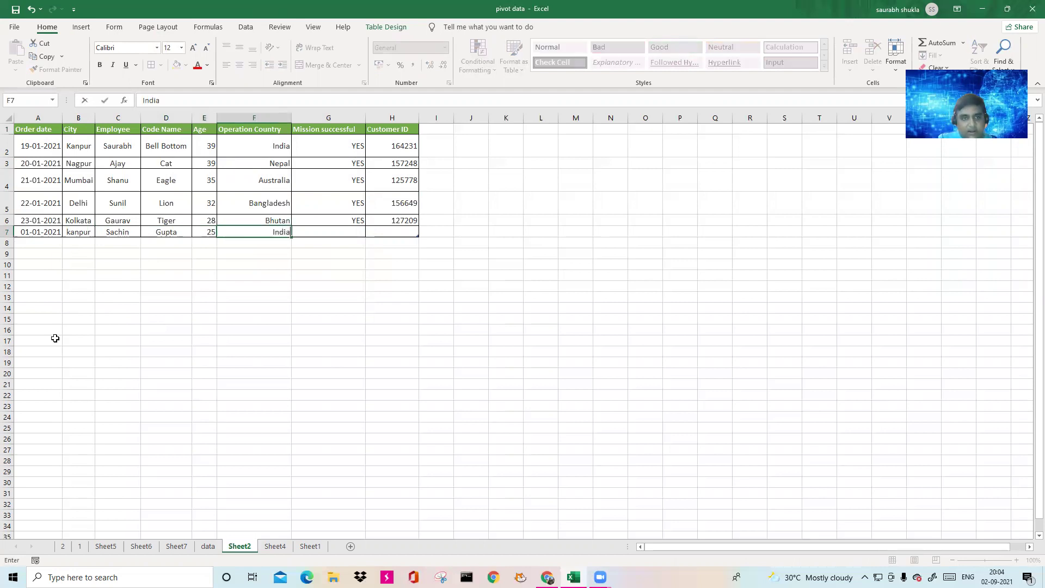
{"action": "key", "text": "Tab"}
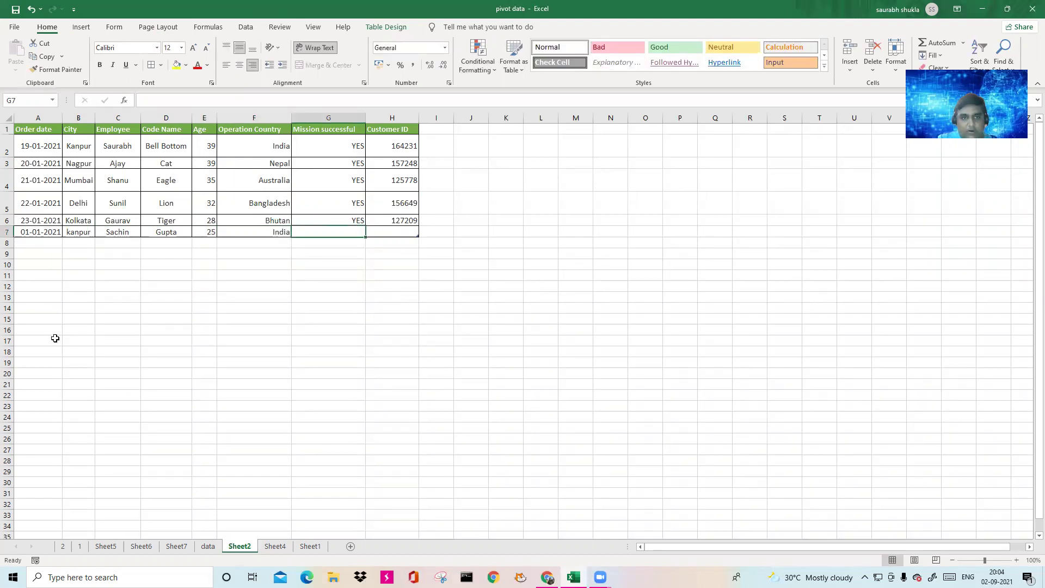
{"action": "type", "text": "NO"}
{"action": "key", "text": "Tab"}
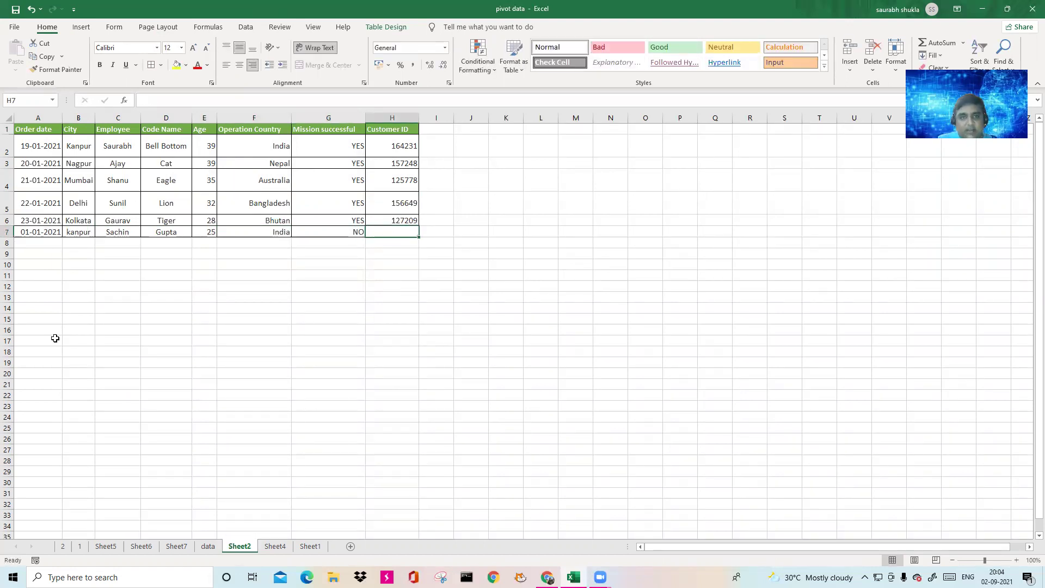
{"action": "type", "text": "1"}
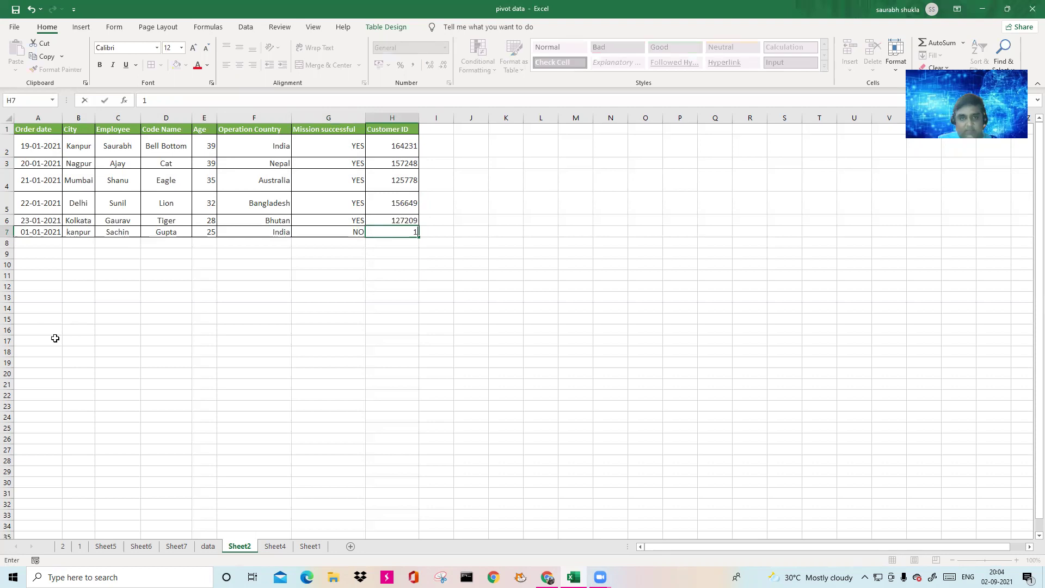
{"action": "type", "text": "00025"}
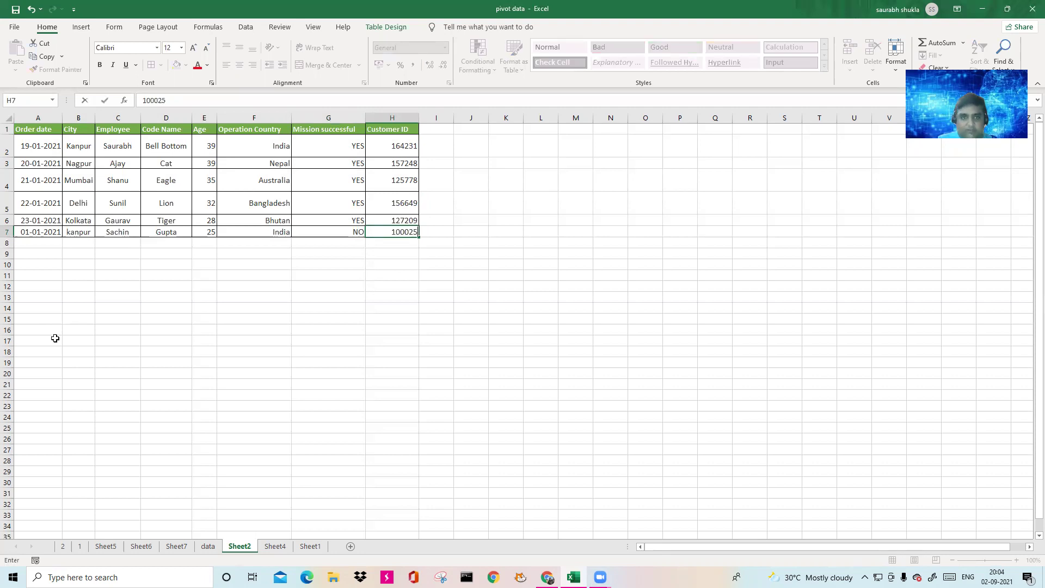
- Click an empty cell to store Customer ID 100025 in H7
{"action": "left_click", "coordinate": [574, 327]}
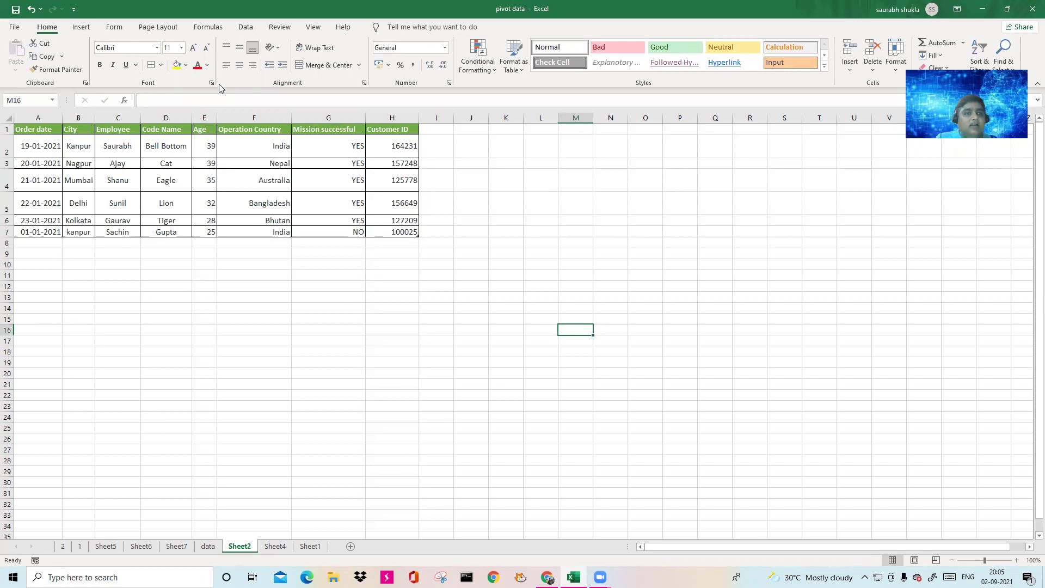
- Open Customize the Ribbon, list All Commands, and select the Form command
{"action": "right_click", "coordinate": [322, 79]}
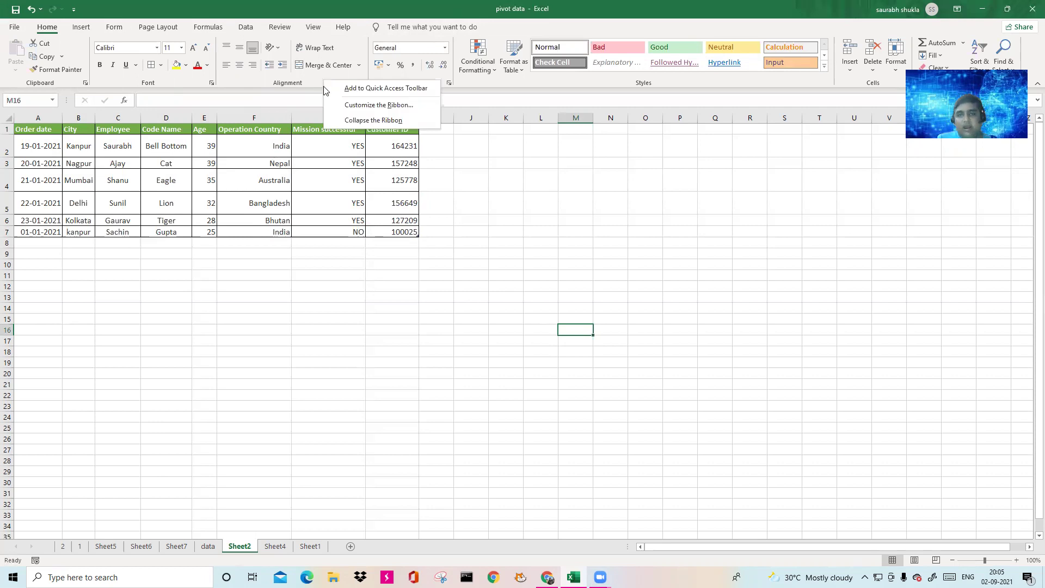
{"action": "left_click", "coordinate": [375, 109]}
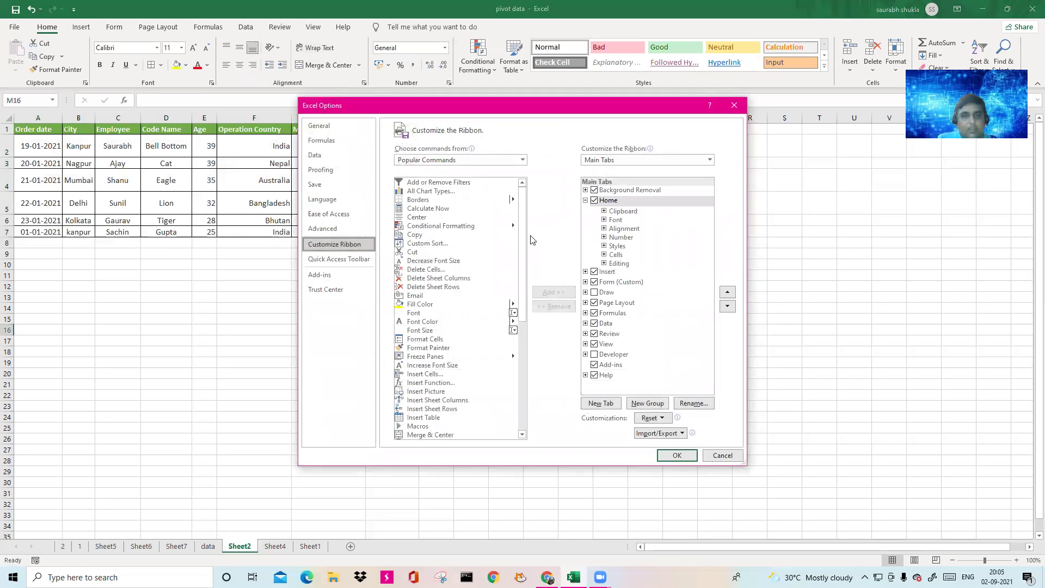
{"action": "left_click", "coordinate": [460, 159]}
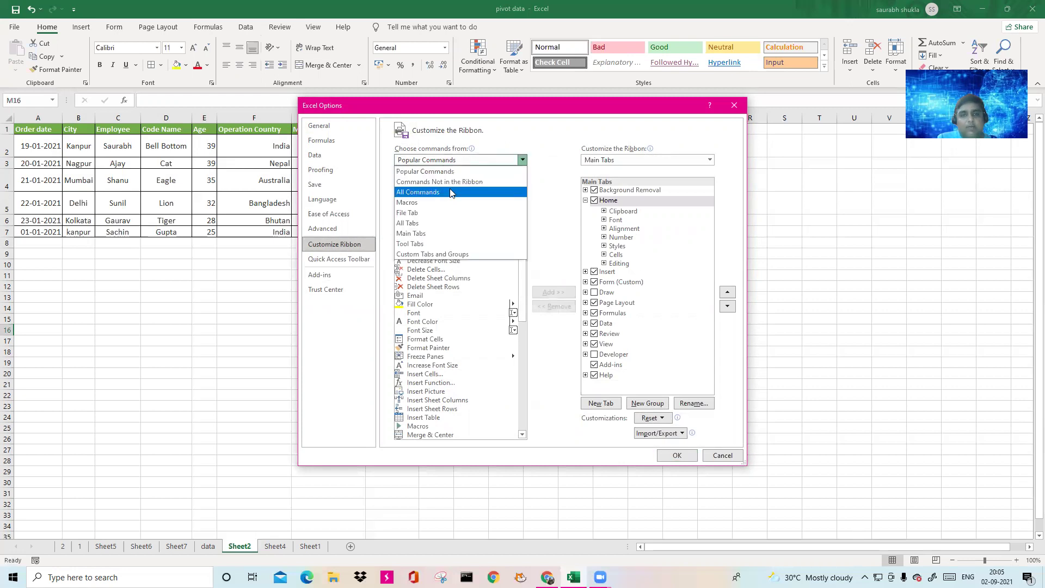
{"action": "left_click", "coordinate": [450, 193]}
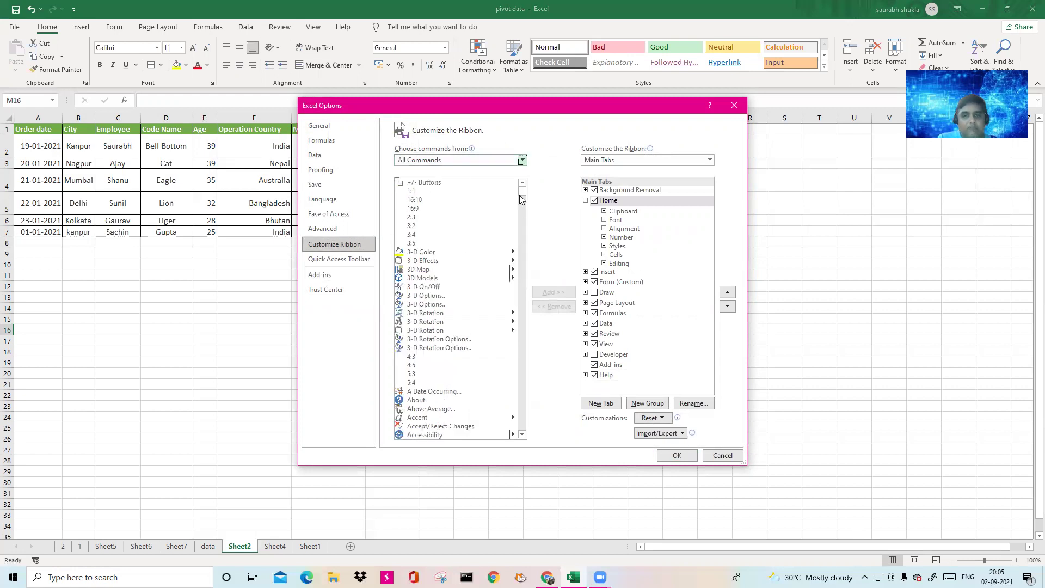
{"action": "left_click_drag", "start_coordinate": [522, 194], "coordinate": [521, 271]}
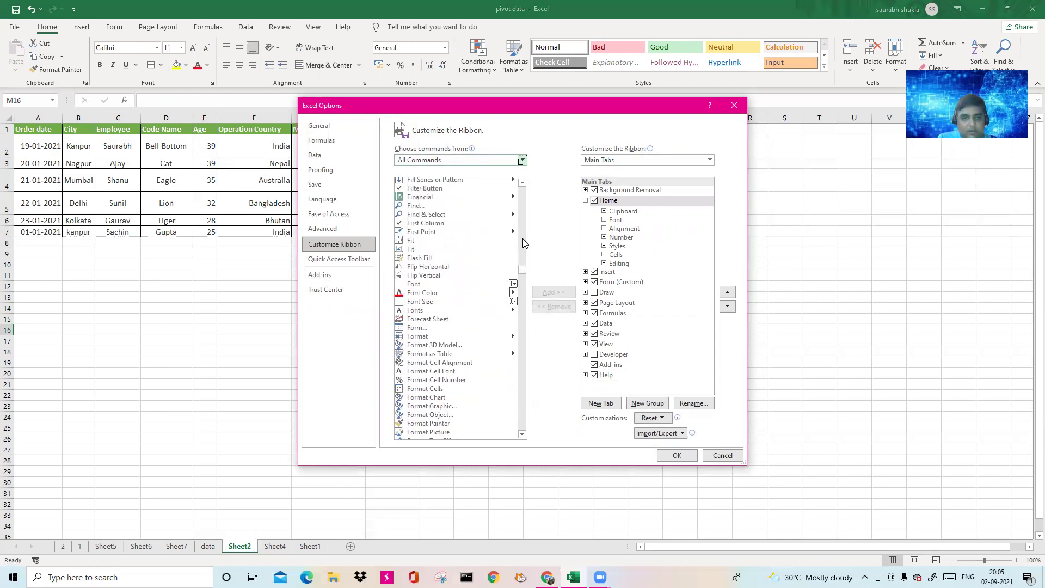
{"action": "left_click", "coordinate": [423, 329]}
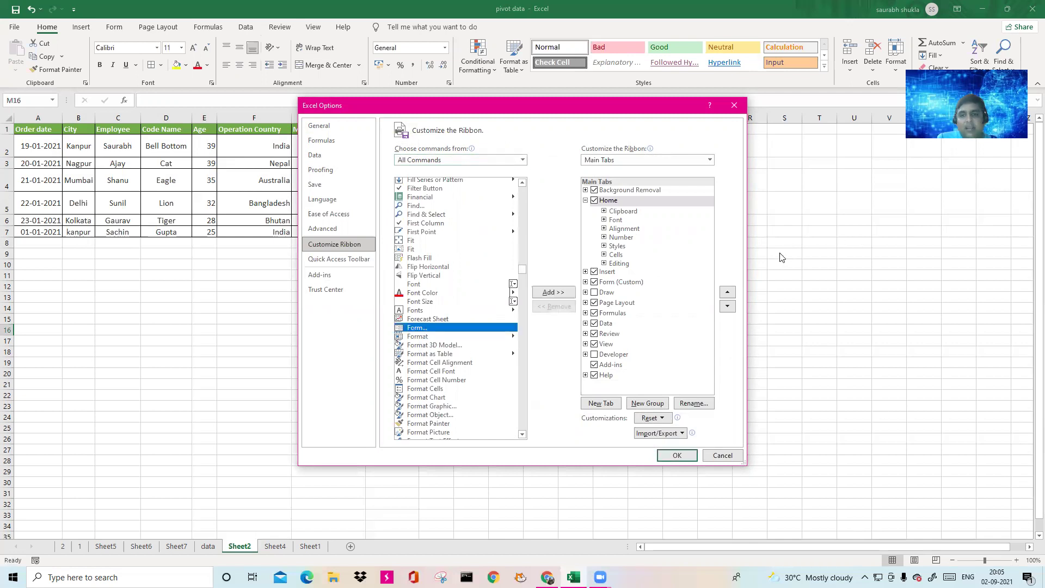
- Remove the old Form (Custom) tab and mark Insert as the new tab's position
{"action": "right_click", "coordinate": [627, 282]}
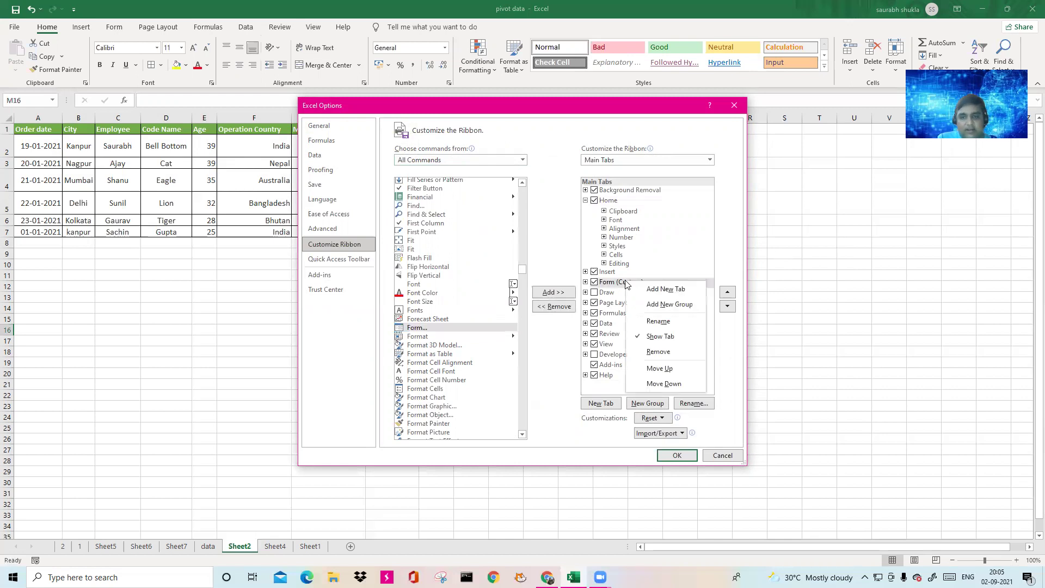
{"action": "left_click", "coordinate": [661, 351]}
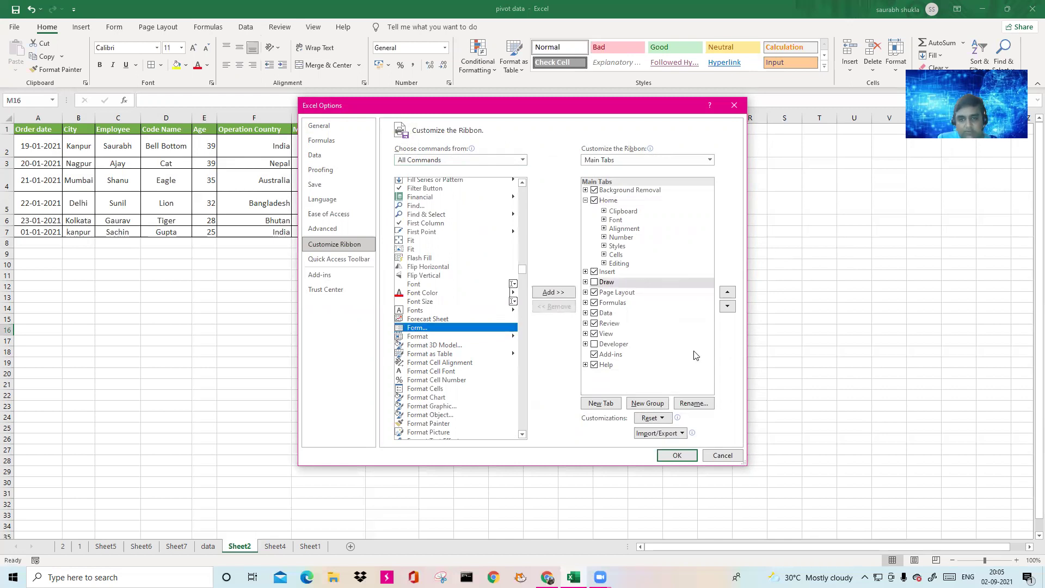
{"action": "right_click", "coordinate": [612, 274]}
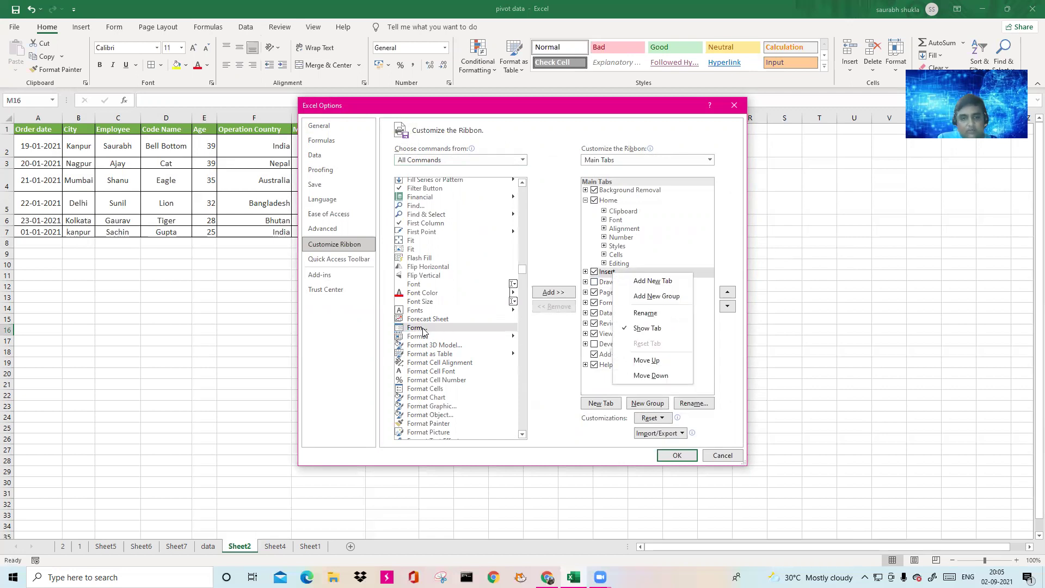
{"action": "left_click", "coordinate": [423, 328]}
{"action": "left_click", "coordinate": [611, 273]}
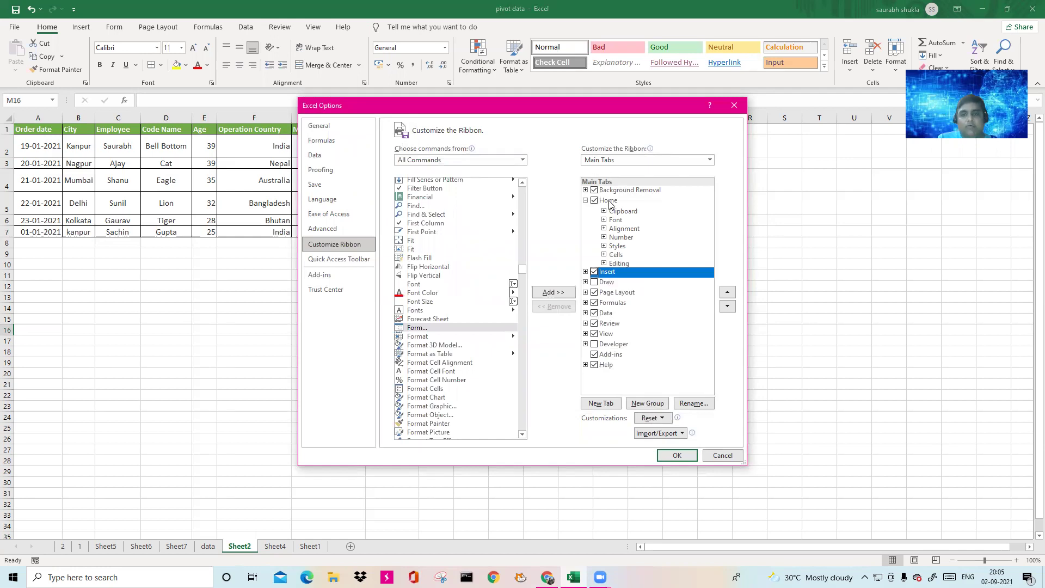
- Add a new custom tab after Insert and put the Form command in its group
{"action": "right_click", "coordinate": [612, 275]}
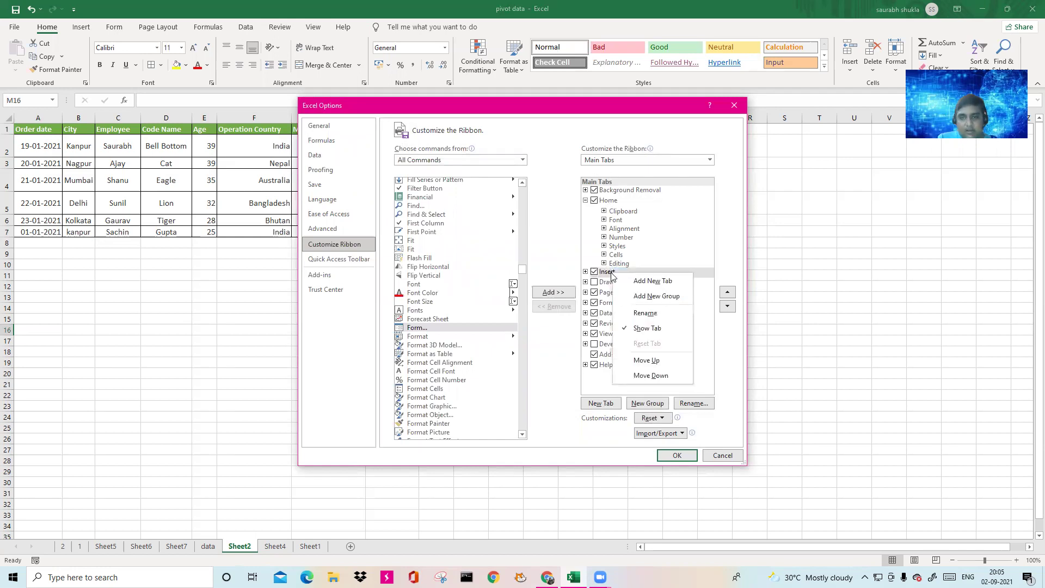
{"action": "left_click", "coordinate": [662, 280]}
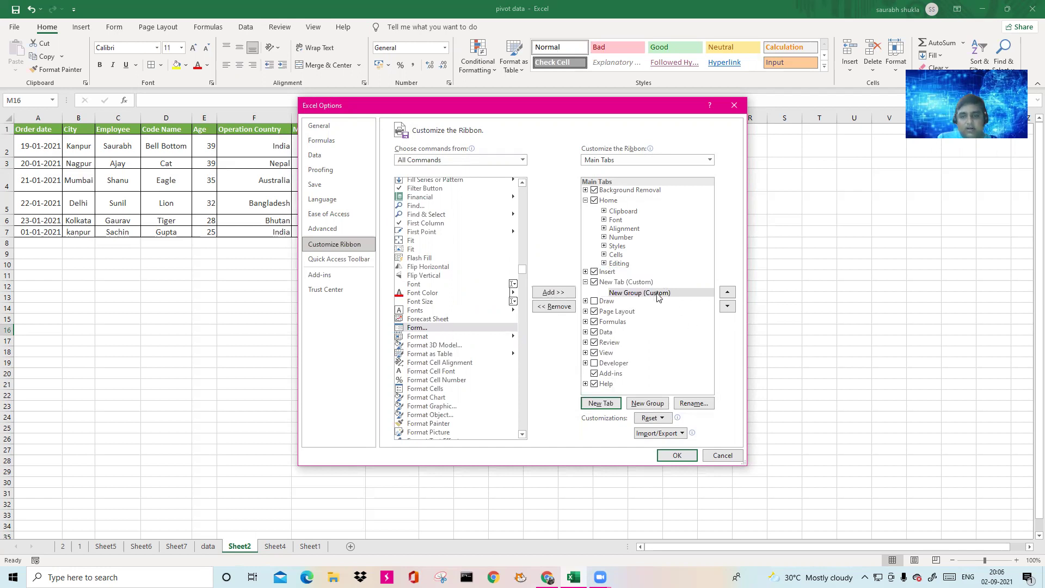
{"action": "left_click", "coordinate": [464, 328]}
{"action": "left_click", "coordinate": [549, 293]}
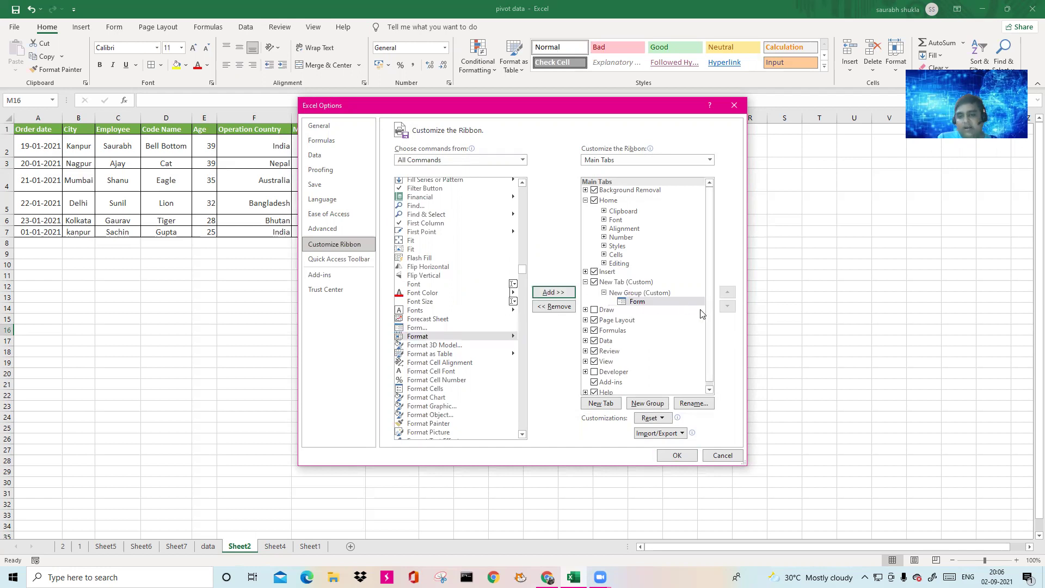
- Rename the new custom tab to Form
{"action": "right_click", "coordinate": [639, 281]}
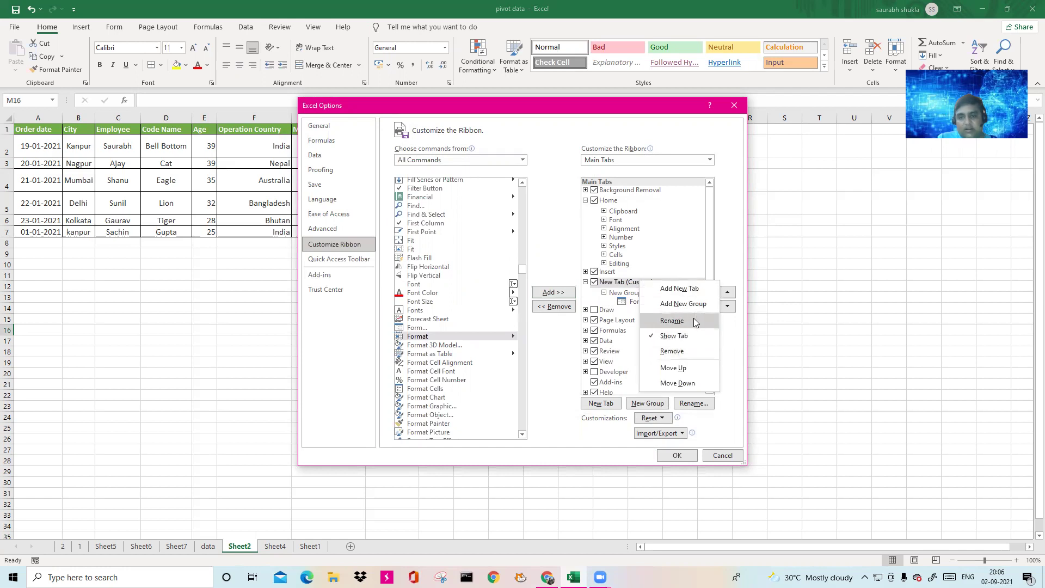
{"action": "left_click", "coordinate": [673, 320]}
{"action": "type", "text": "Form"}
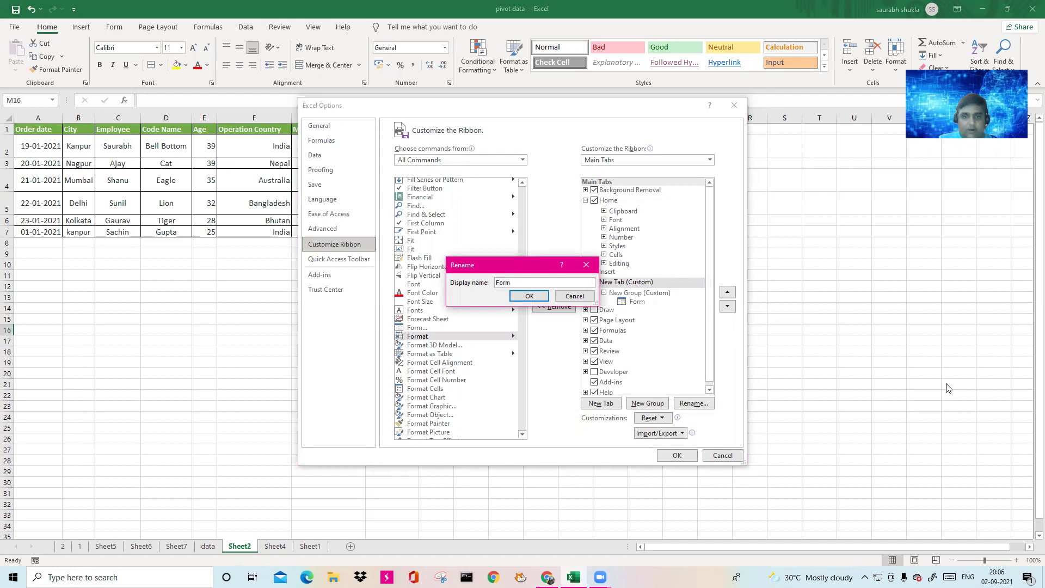
- Confirm the Form name, apply the ribbon changes, and switch to the new Form tab
{"action": "left_click", "coordinate": [528, 296]}
{"action": "left_click", "coordinate": [677, 456]}
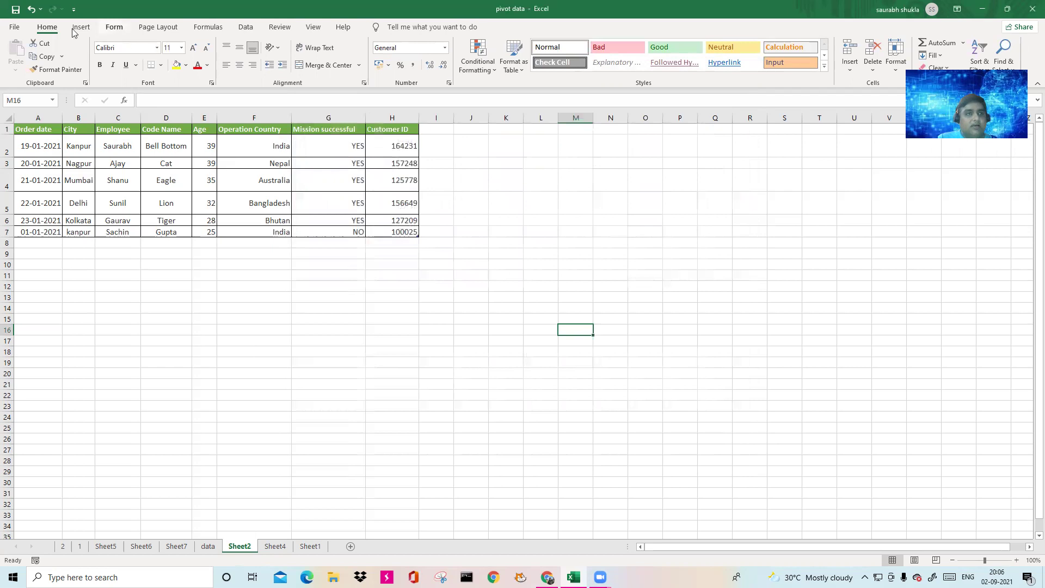
{"action": "left_click", "coordinate": [118, 27]}
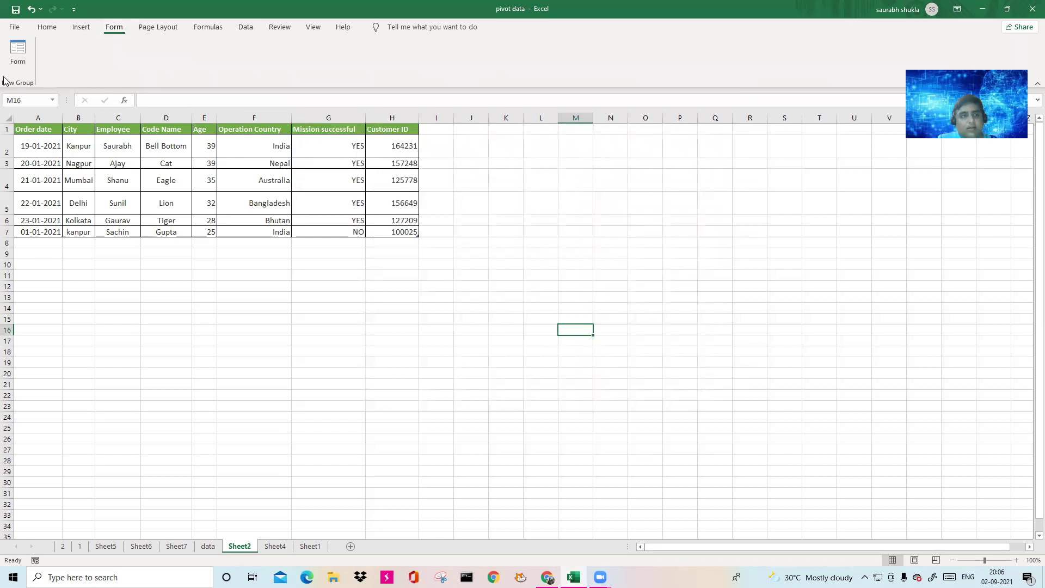
{"action": "right_click", "coordinate": [168, 63]}
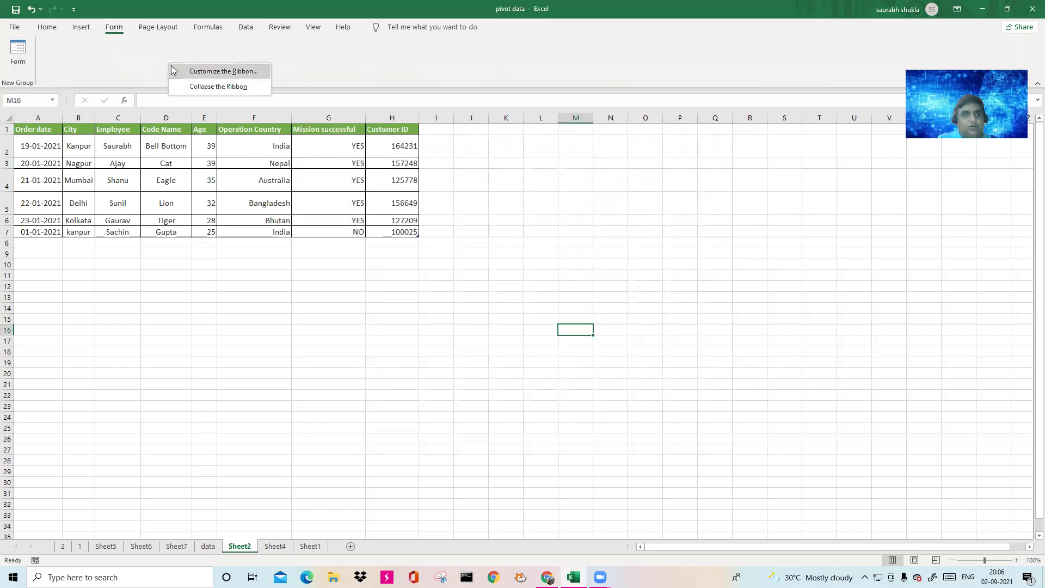
{"action": "left_click", "coordinate": [227, 71]}
{"action": "left_click", "coordinate": [466, 161]}
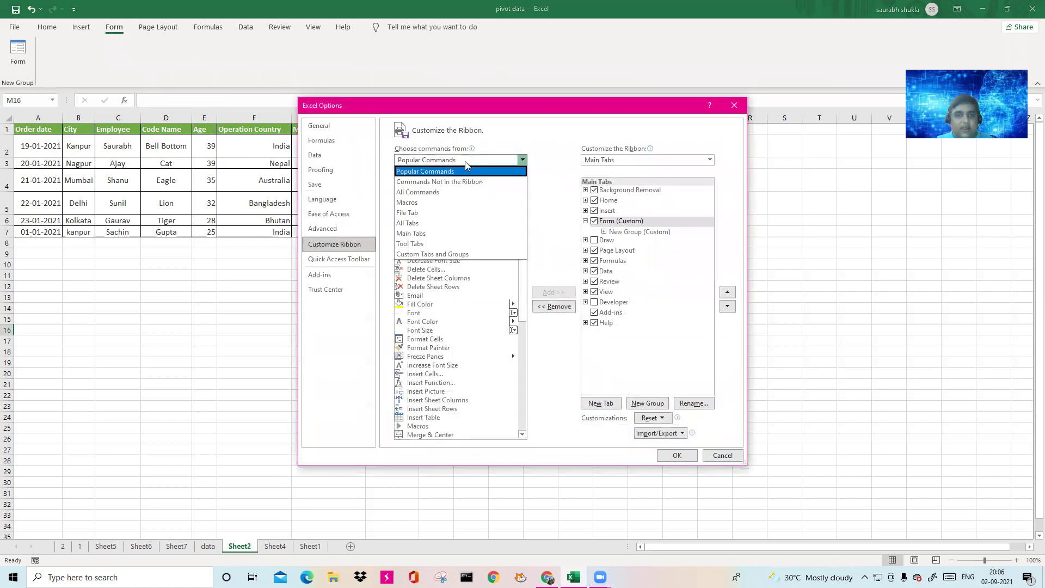
{"action": "key", "text": "Escape"}
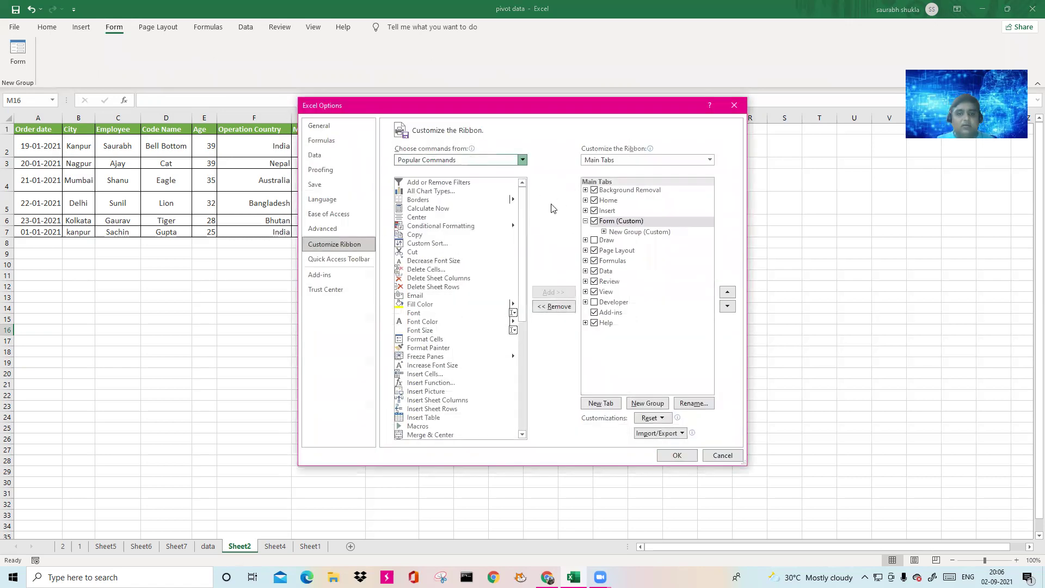
{"action": "key", "text": "Down"}
{"action": "key", "text": "Down"}
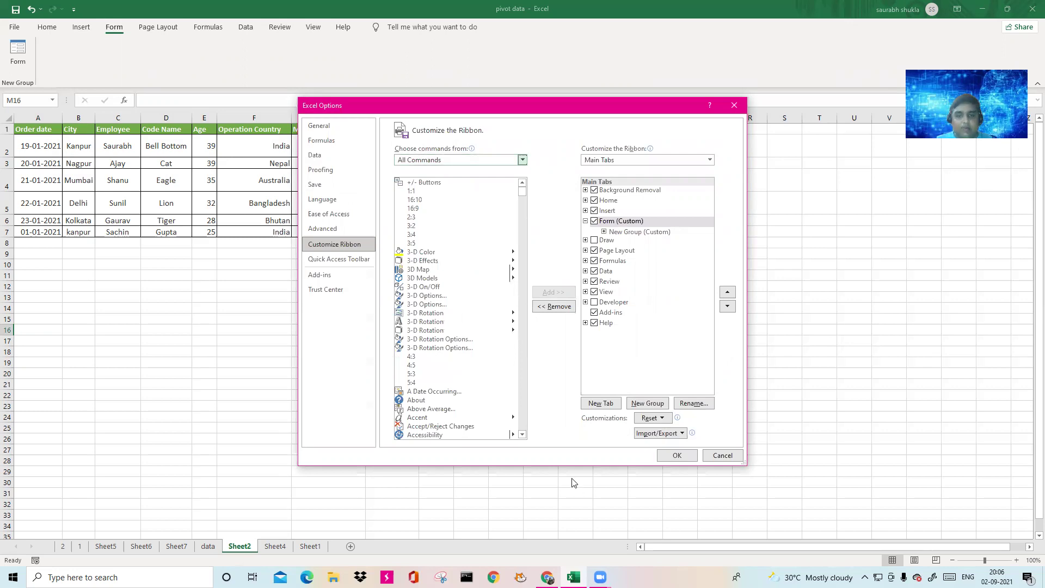
{"action": "scroll", "coordinate": [525, 365], "scroll_direction": "down", "scroll_amount": 20}
{"action": "scroll", "coordinate": [525, 370], "scroll_direction": "down", "scroll_amount": 20}
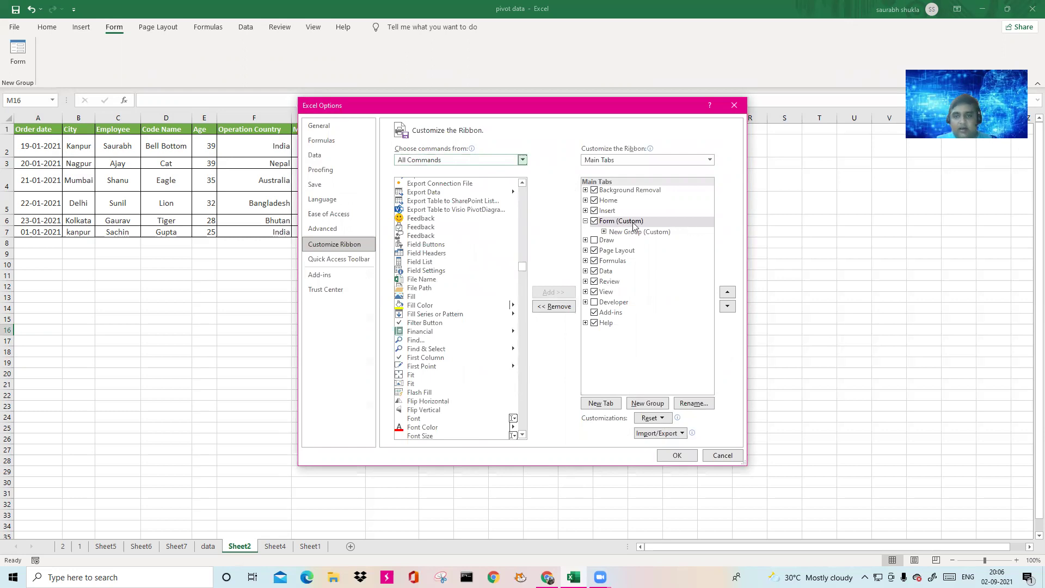
{"action": "right_click", "coordinate": [609, 214]}
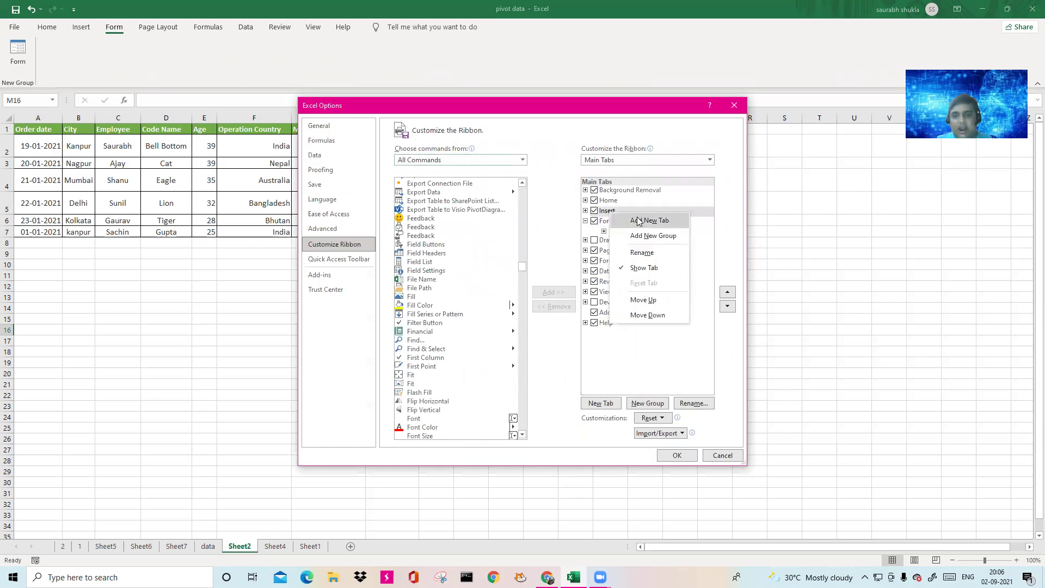
{"action": "left_click", "coordinate": [960, 237]}
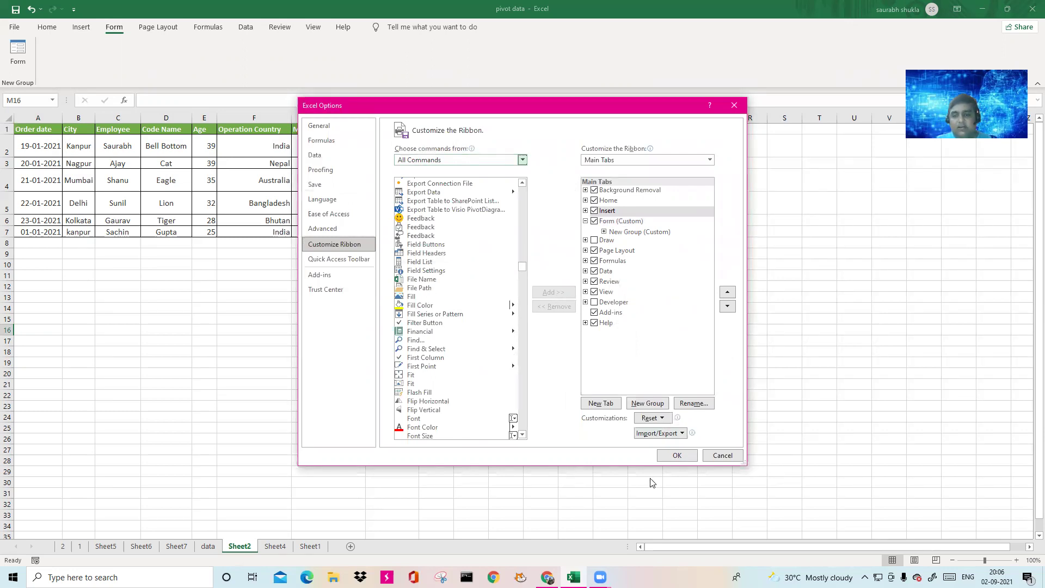
{"action": "left_click", "coordinate": [687, 456]}
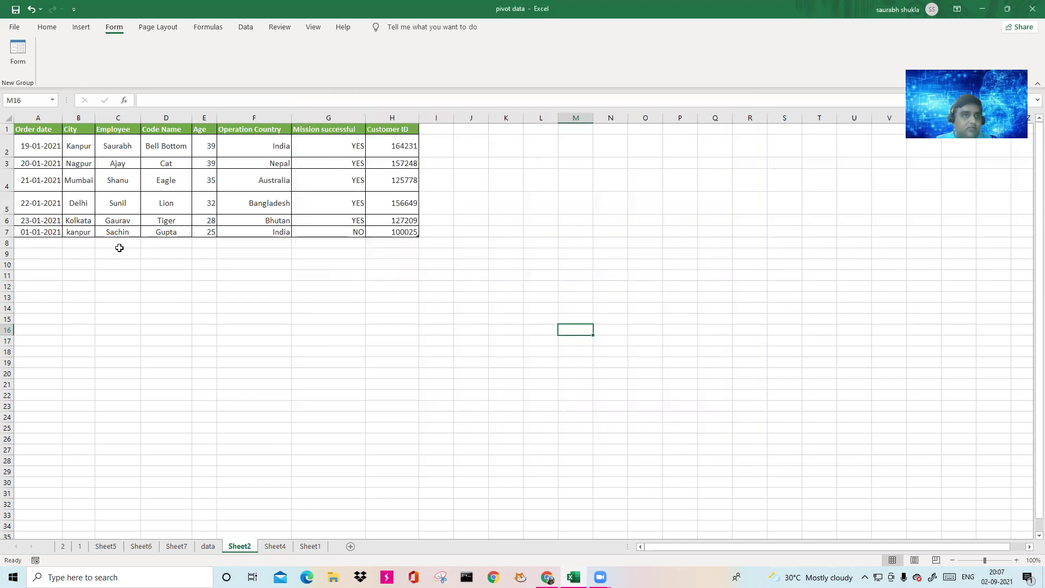
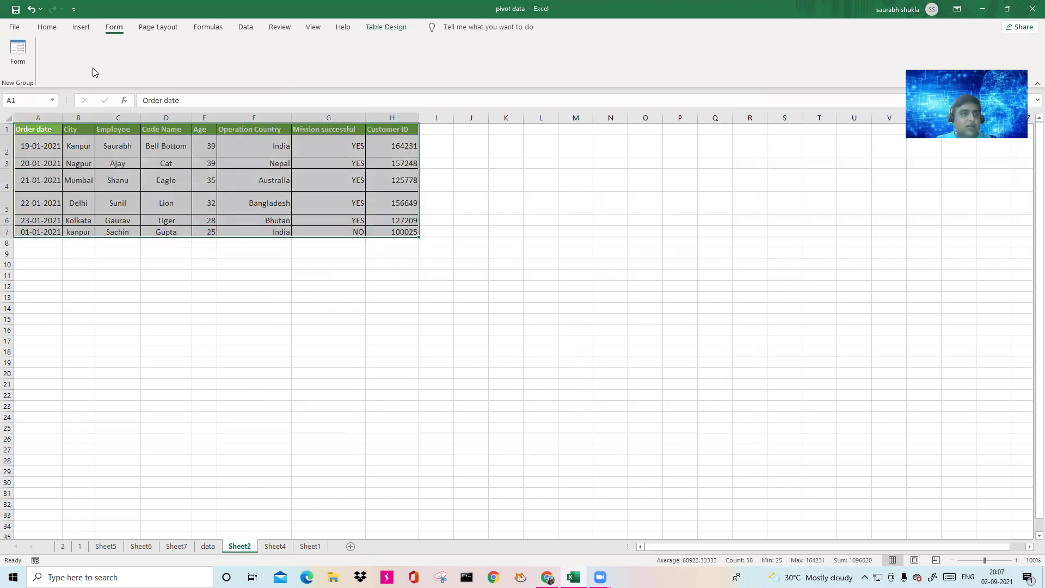
- Open the data form for the Sheet2 mission table from the custom Form tab
{"action": "left_click", "coordinate": [15, 55]}
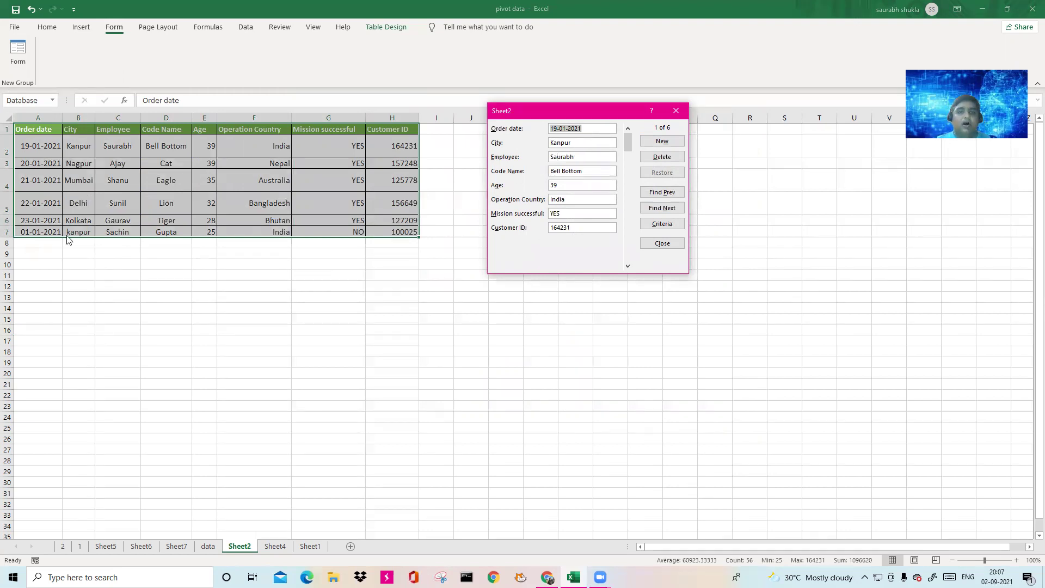
- Start a new blank record in the Sheet2 data form
{"action": "left_click", "coordinate": [672, 142]}
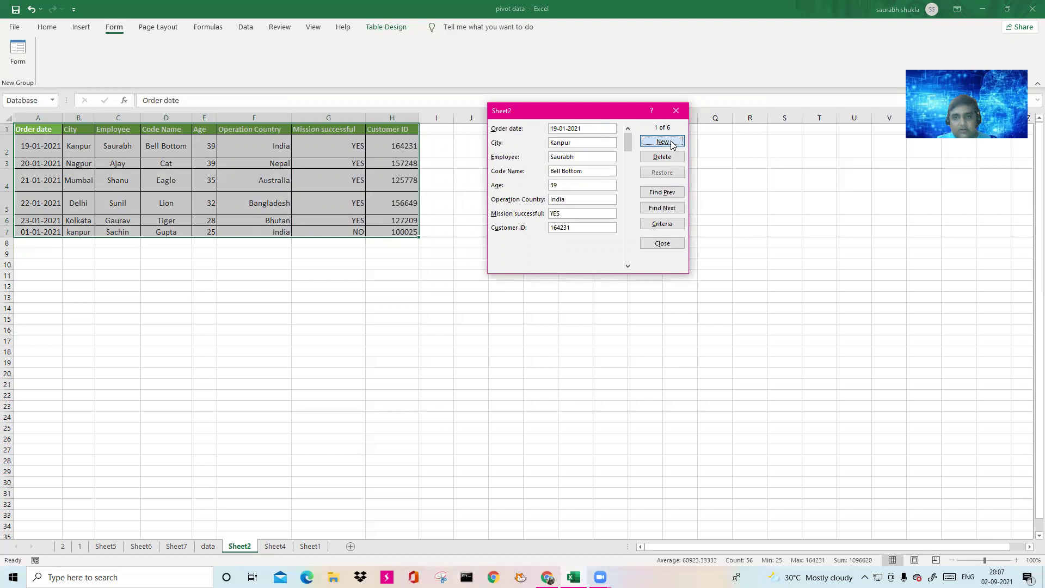
- Enter 01-01-2021, Jaipur, employee, Elephant, age 32, England, mission NO, customer ID, and add it
{"action": "type", "text": "01-01"}
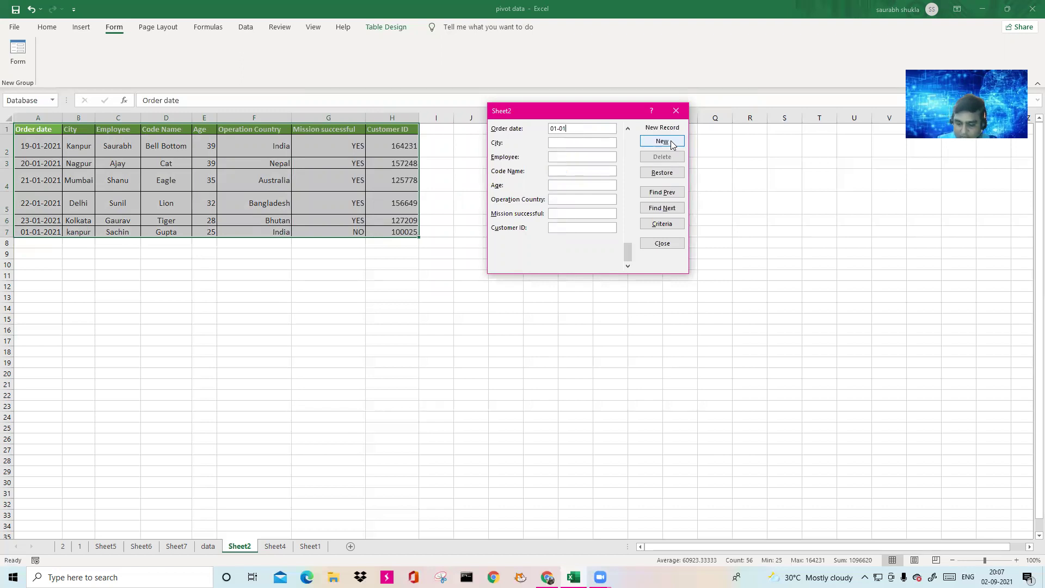
{"action": "type", "text": "-2021"}
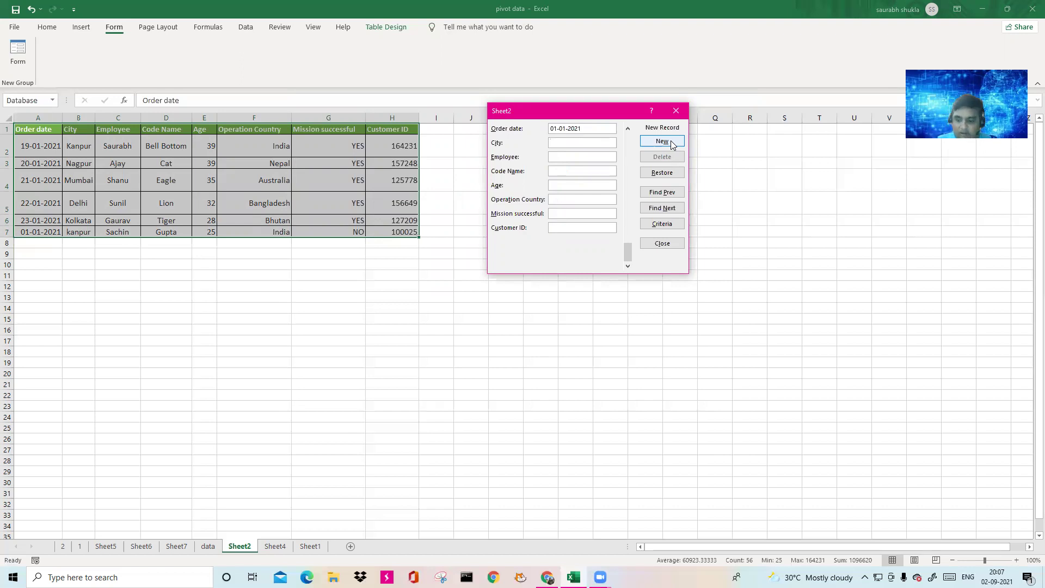
{"action": "type", "text": "Jaipur"}
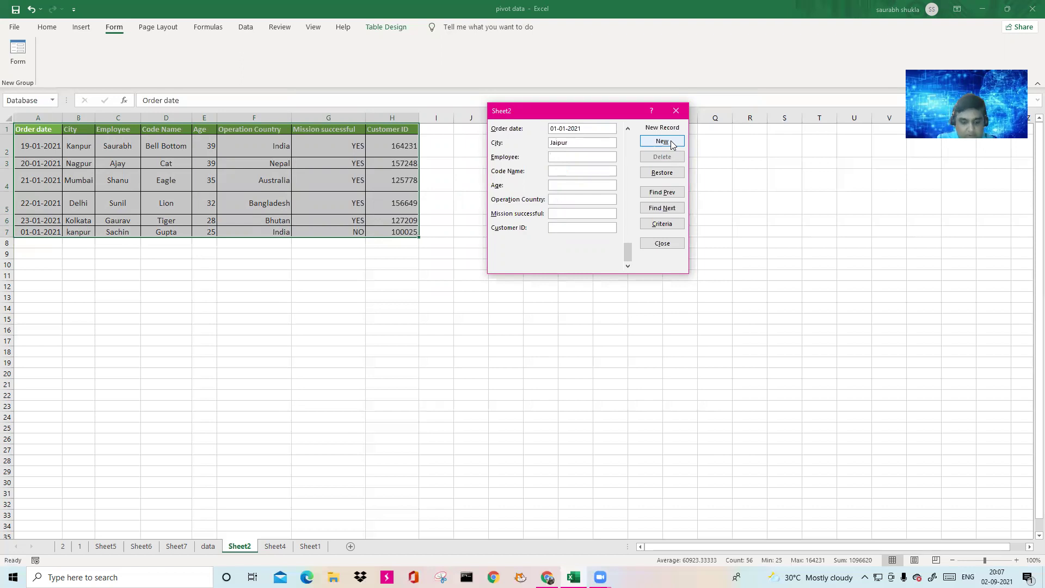
{"action": "type", "text": "virat"}
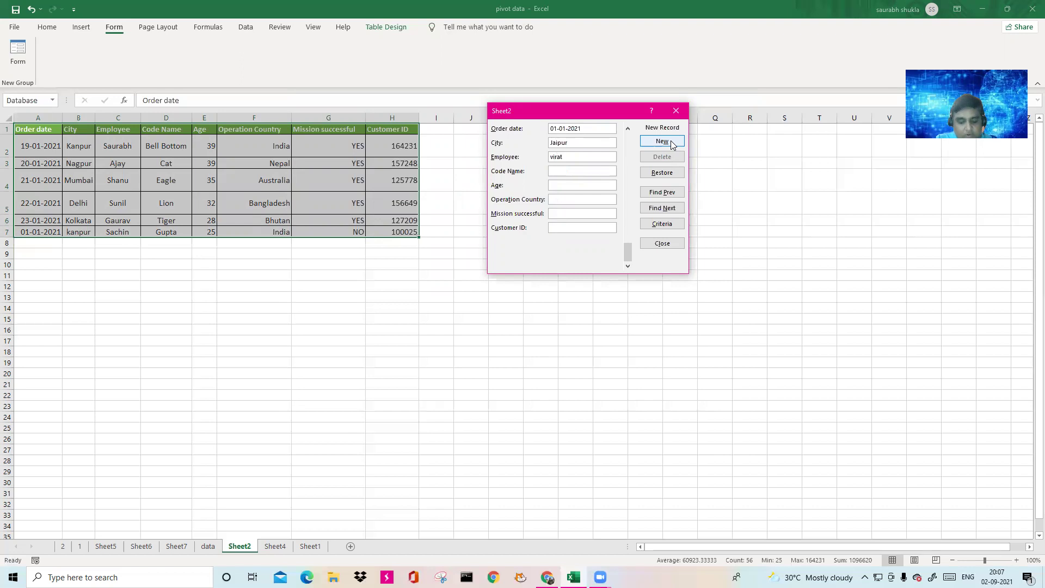
{"action": "key", "text": "Tab"}
{"action": "type", "text": "Elephant"}
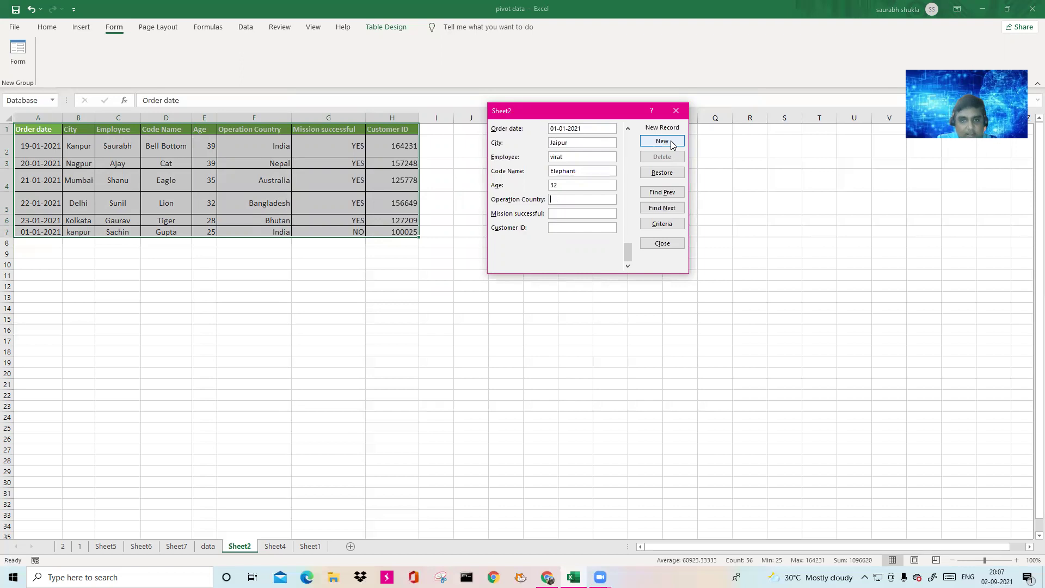
{"action": "type", "text": "England"}
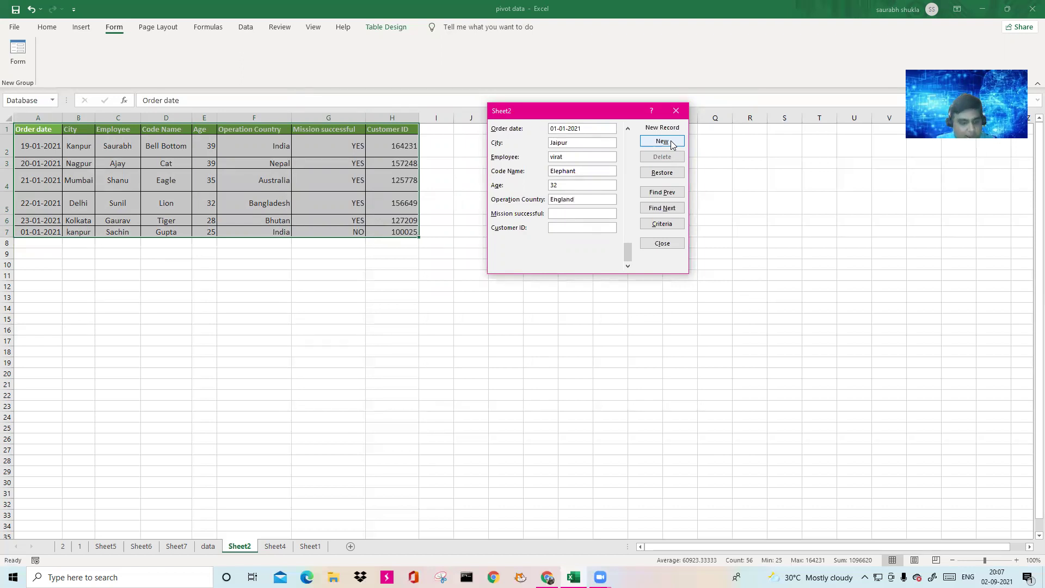
{"action": "key", "text": "Tab"}
{"action": "type", "text": "NO"}
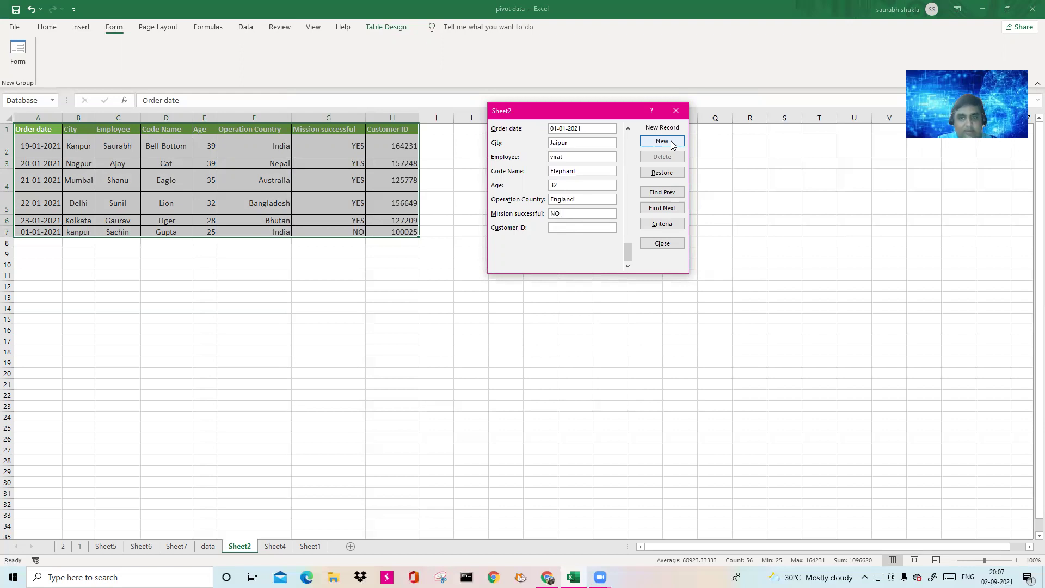
{"action": "type", "text": "141400"}
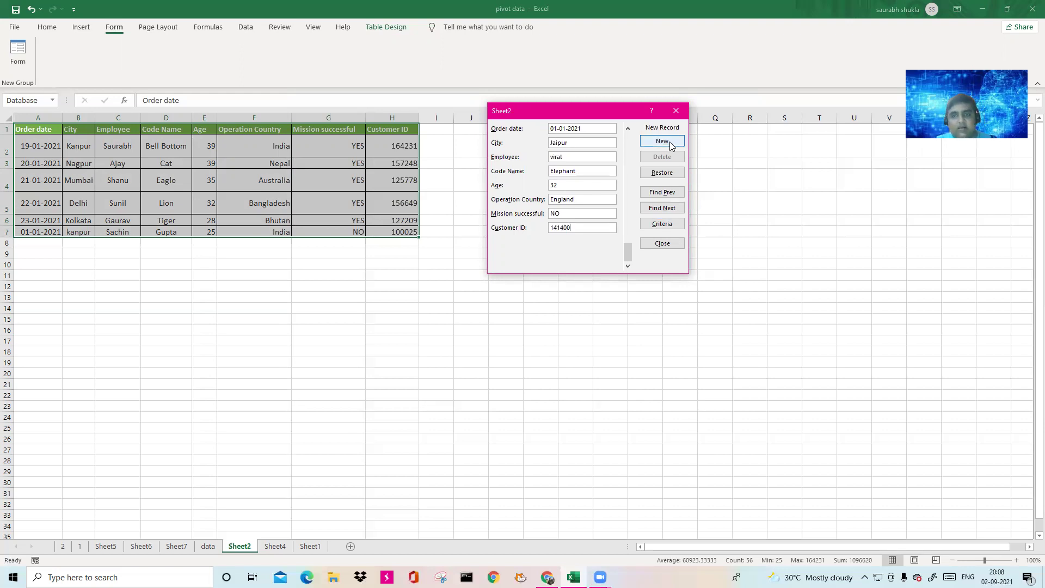
{"action": "left_click", "coordinate": [671, 144]}
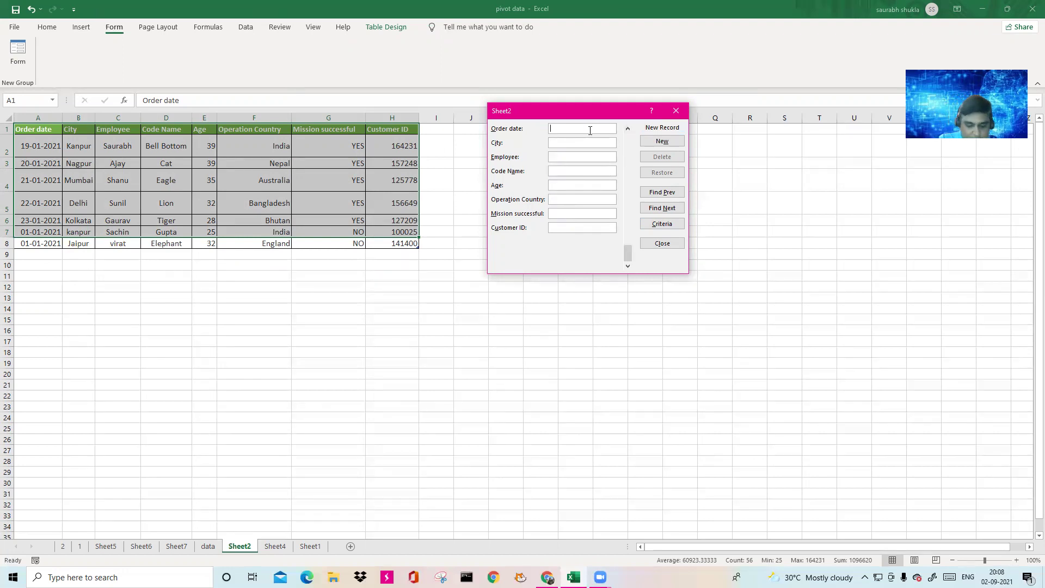
- Enter 02-02-2021, Nagpur, employee, code name WK, age 28, England, mission NO, customer ID, and add it
{"action": "type", "text": "02-02-2021"}
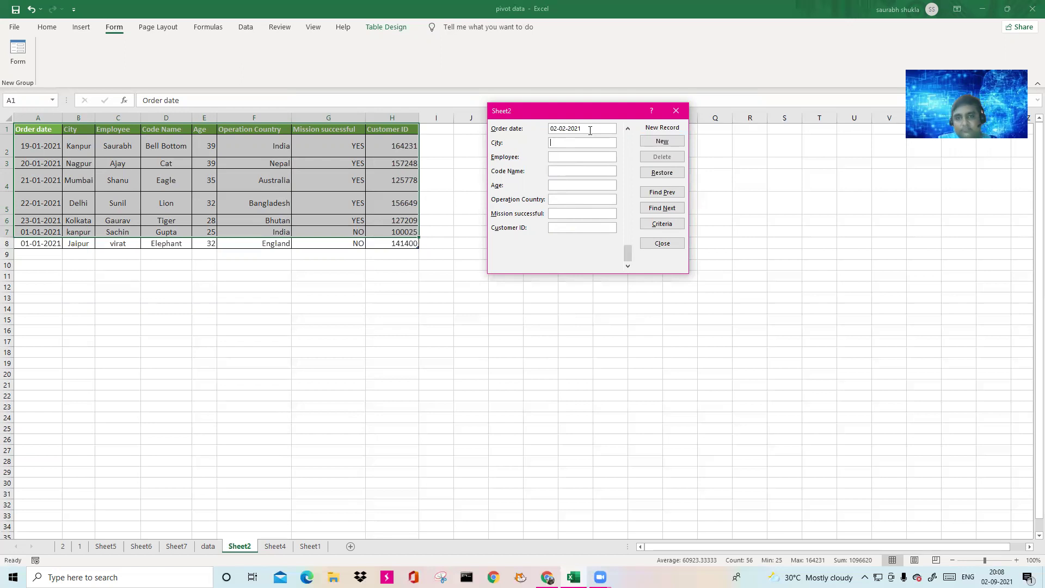
{"action": "type", "text": "gpur"}
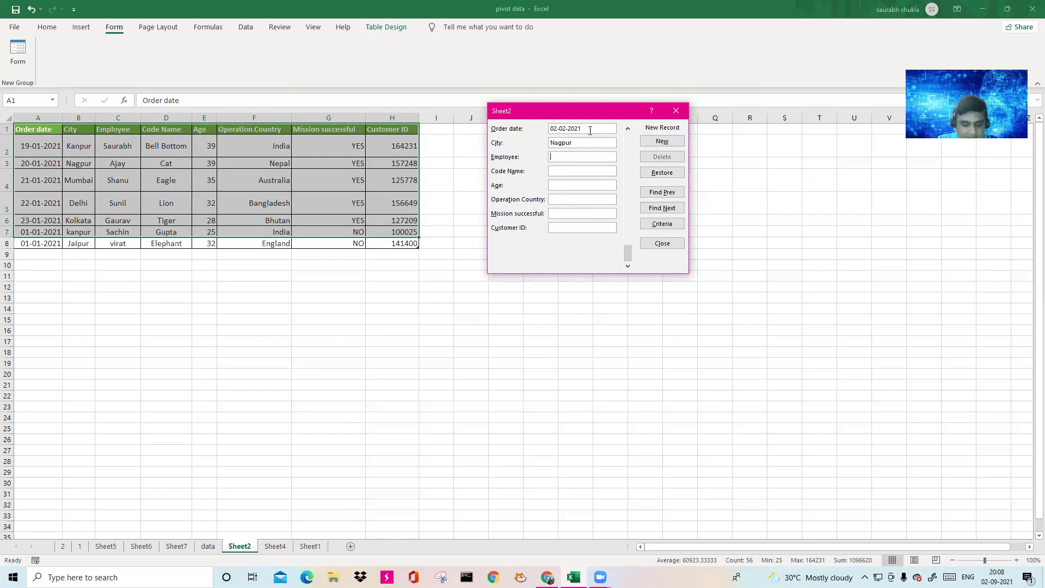
{"action": "type", "text": "Pant"}
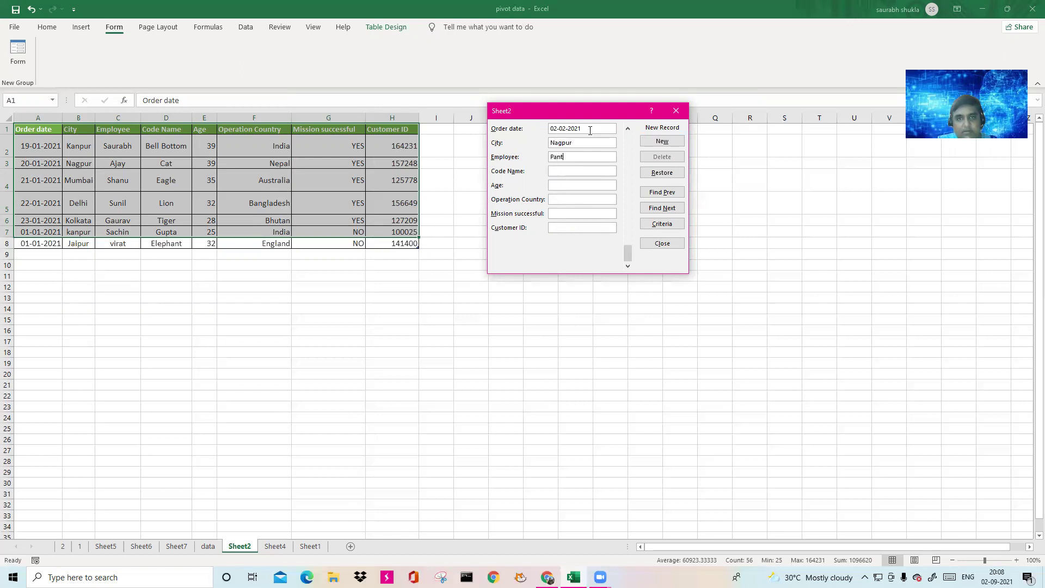
{"action": "key", "text": "Tab"}
{"action": "type", "text": "W"}
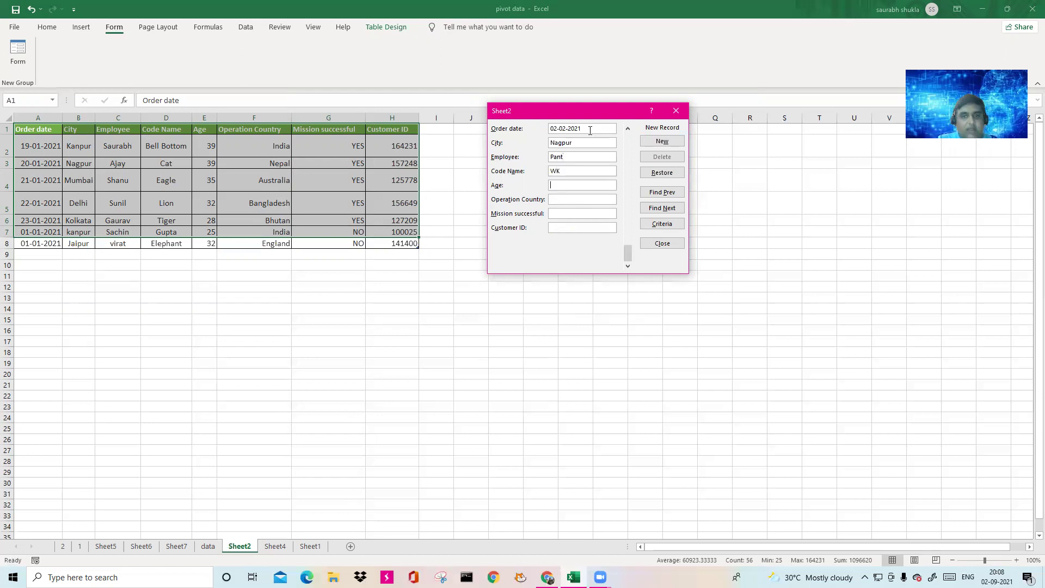
{"action": "key", "text": "Tab"}
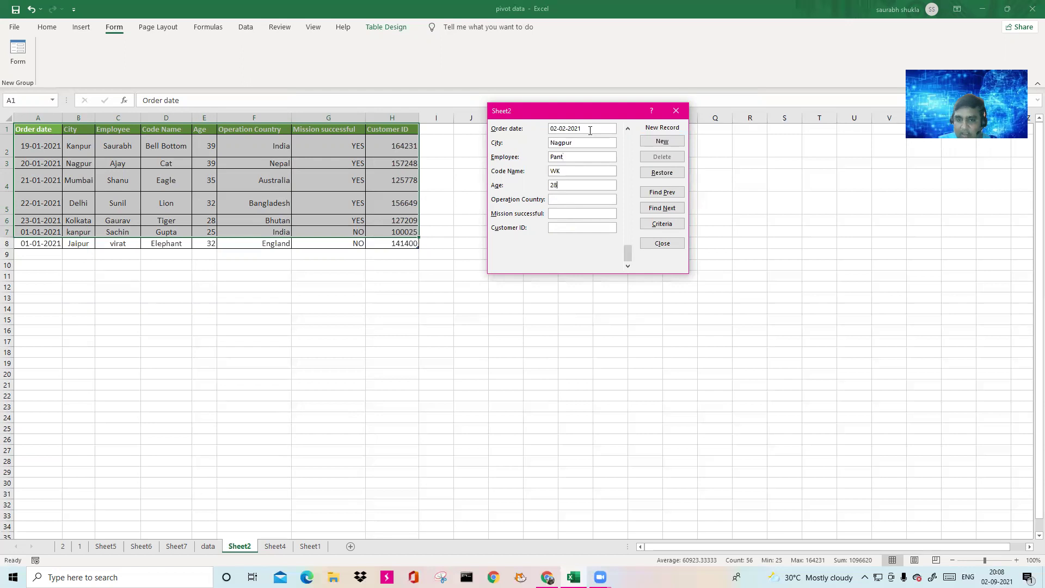
{"action": "type", "text": "England"}
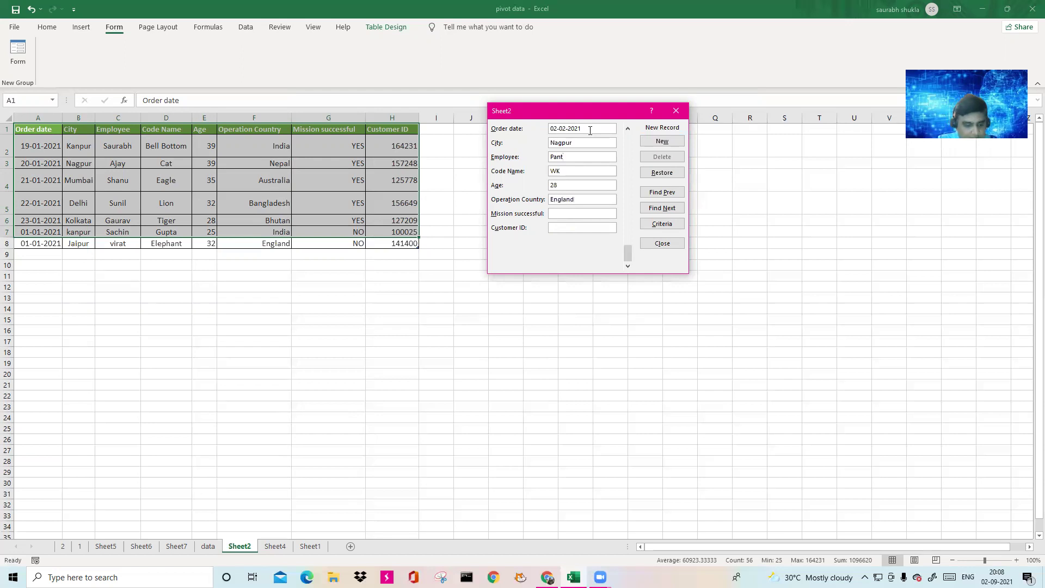
{"action": "type", "text": "NO"}
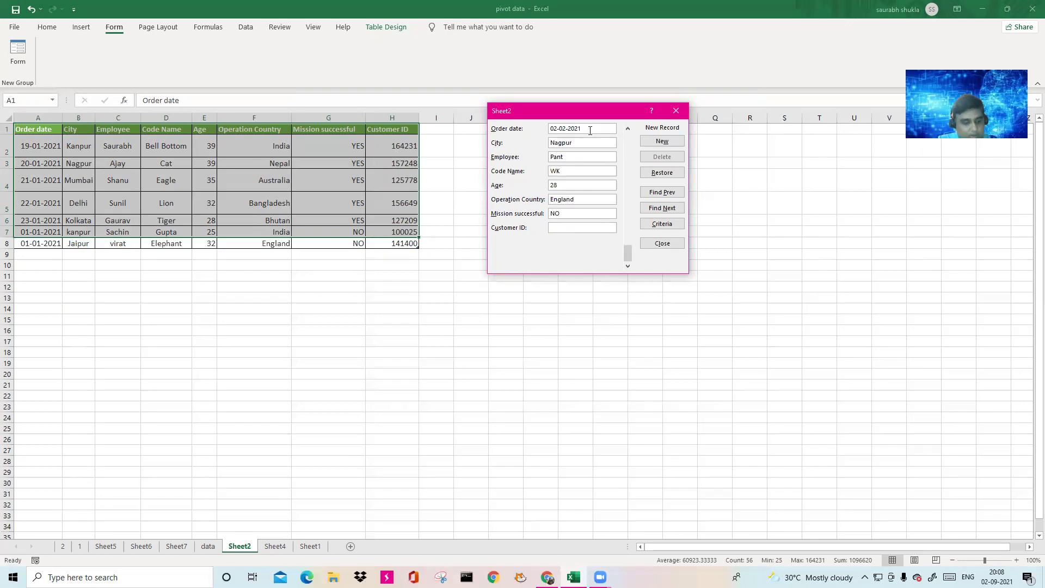
{"action": "type", "text": "0022114"}
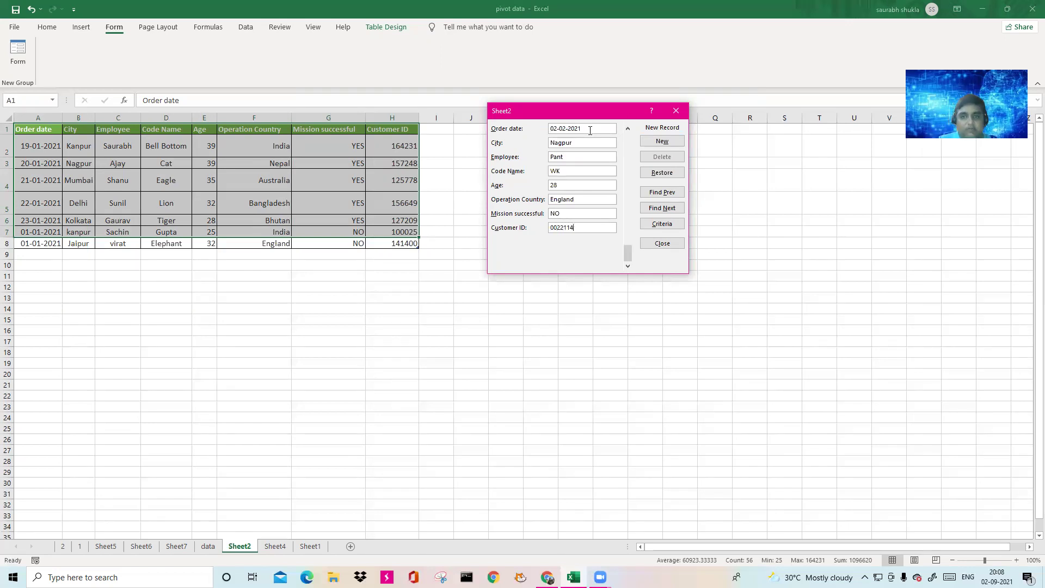
{"action": "left_click", "coordinate": [663, 141]}
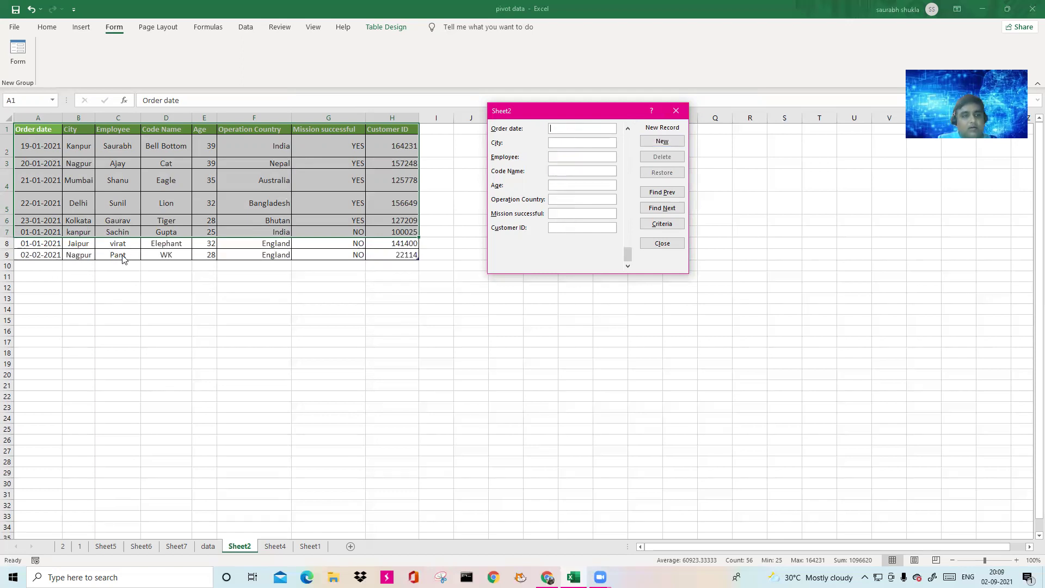
- Close the data form and select the whole table including new rows 8 and 9
{"action": "left_click", "coordinate": [666, 246]}
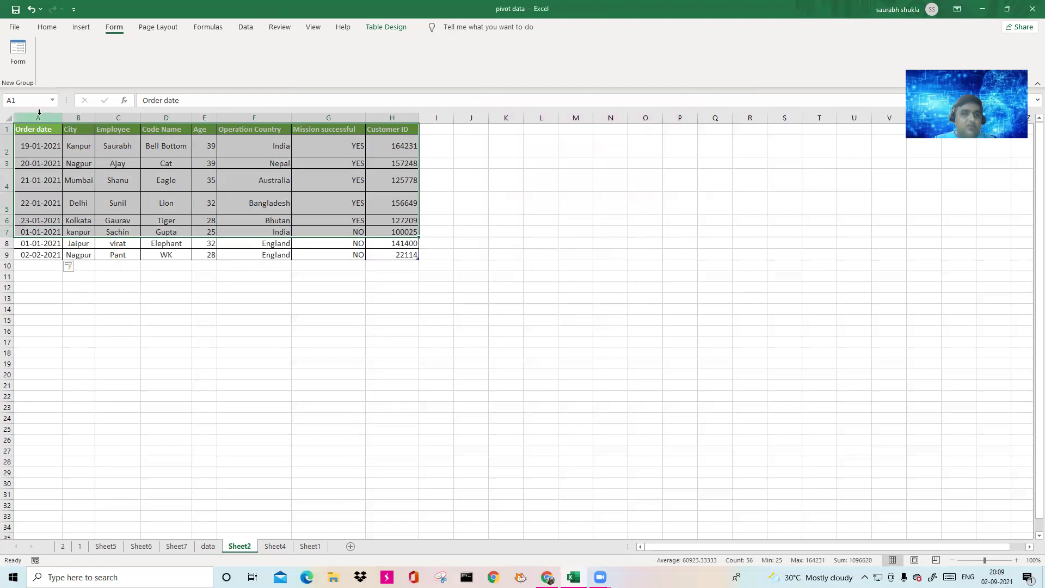
{"action": "left_click", "coordinate": [52, 243]}
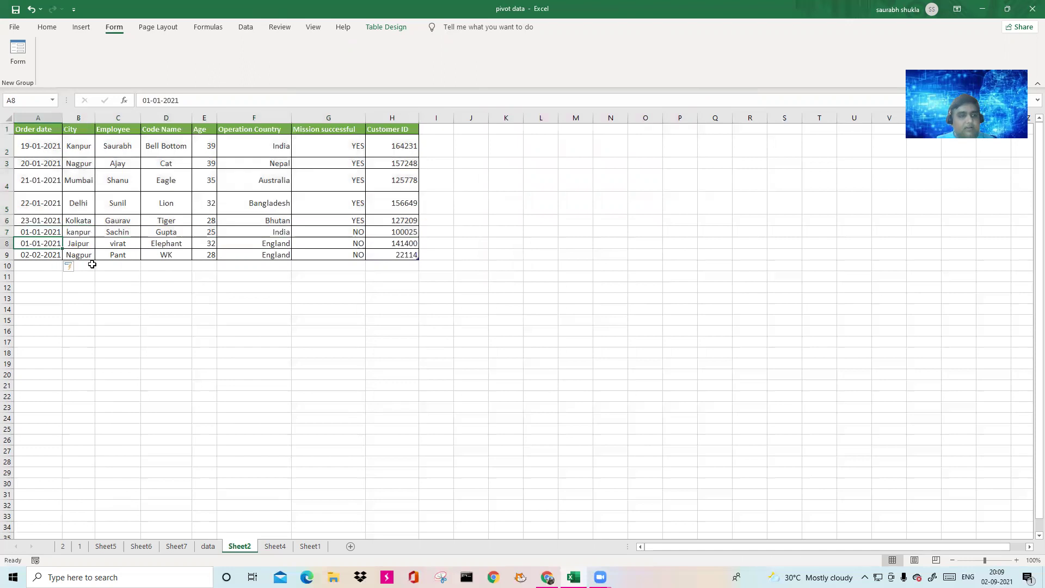
{"action": "left_click", "coordinate": [19, 61]}
{"action": "left_click_drag", "start_coordinate": [39, 130], "coordinate": [380, 253]}
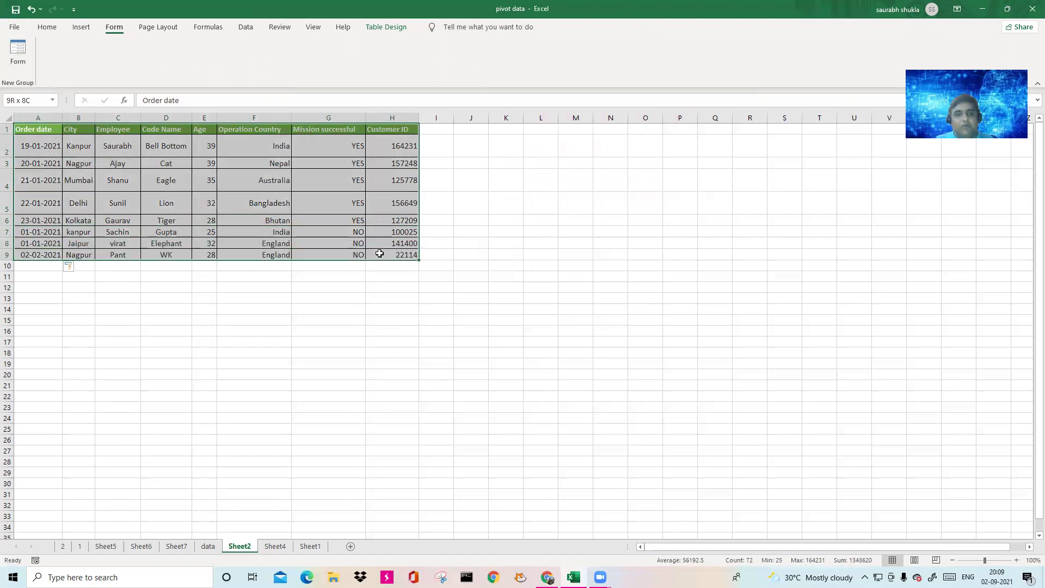
- Reopen the data form on all eight records, close it, and select A10:H11 below
{"action": "left_click", "coordinate": [23, 48]}
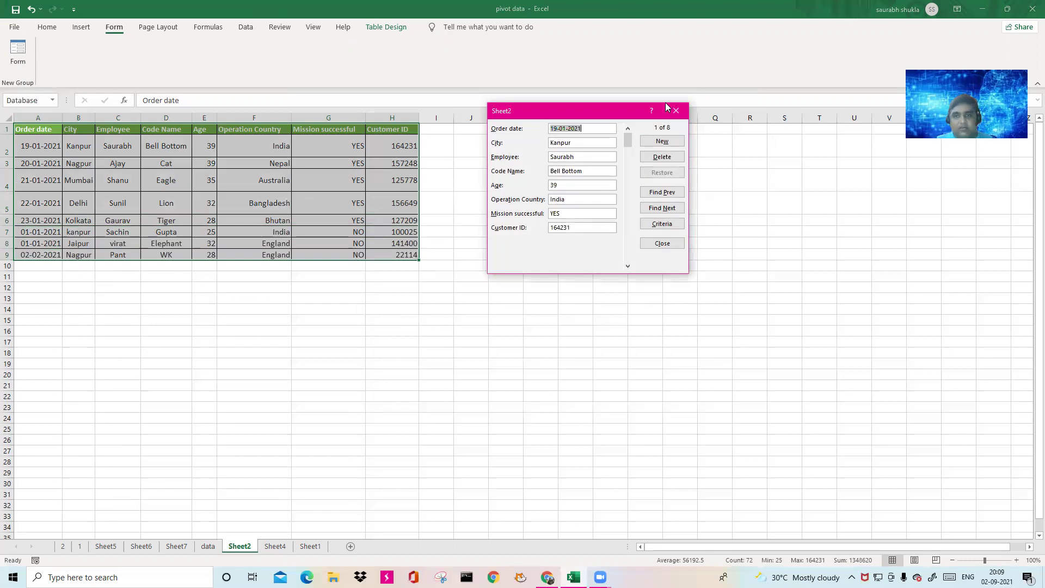
{"action": "left_click", "coordinate": [664, 145]}
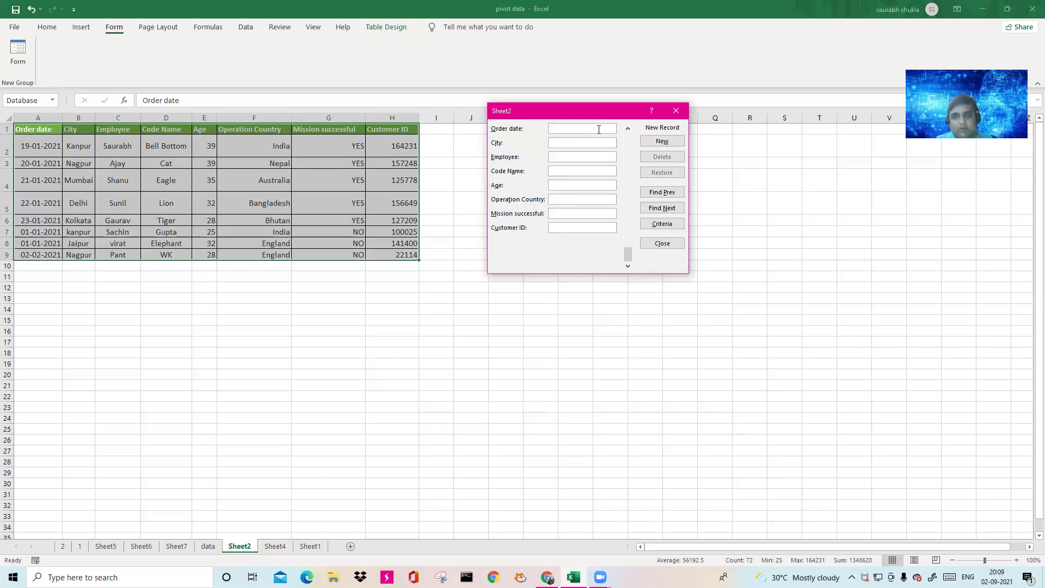
{"action": "left_click", "coordinate": [680, 244]}
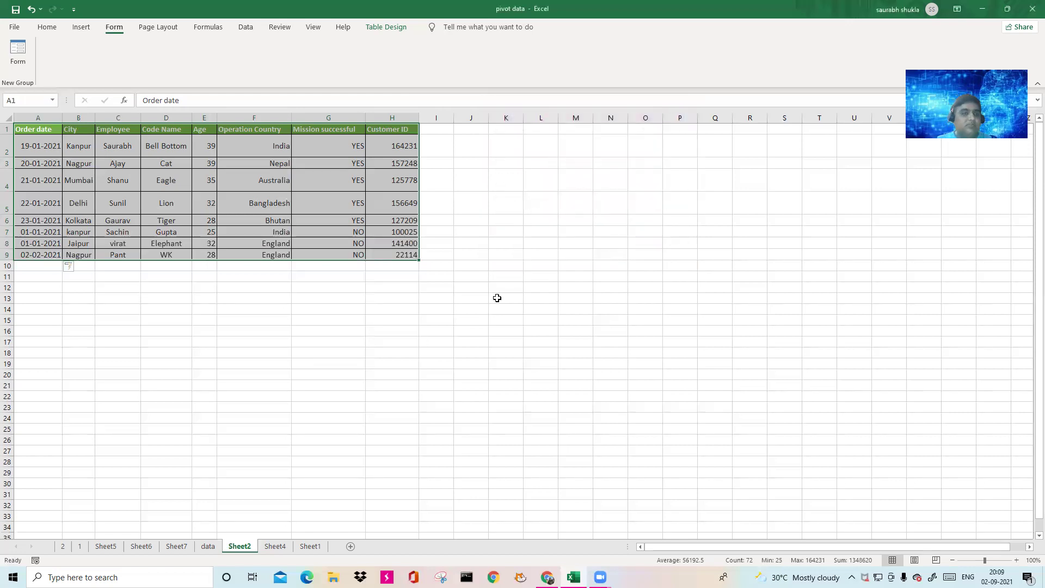
{"action": "left_click_drag", "start_coordinate": [25, 265], "coordinate": [391, 278]}
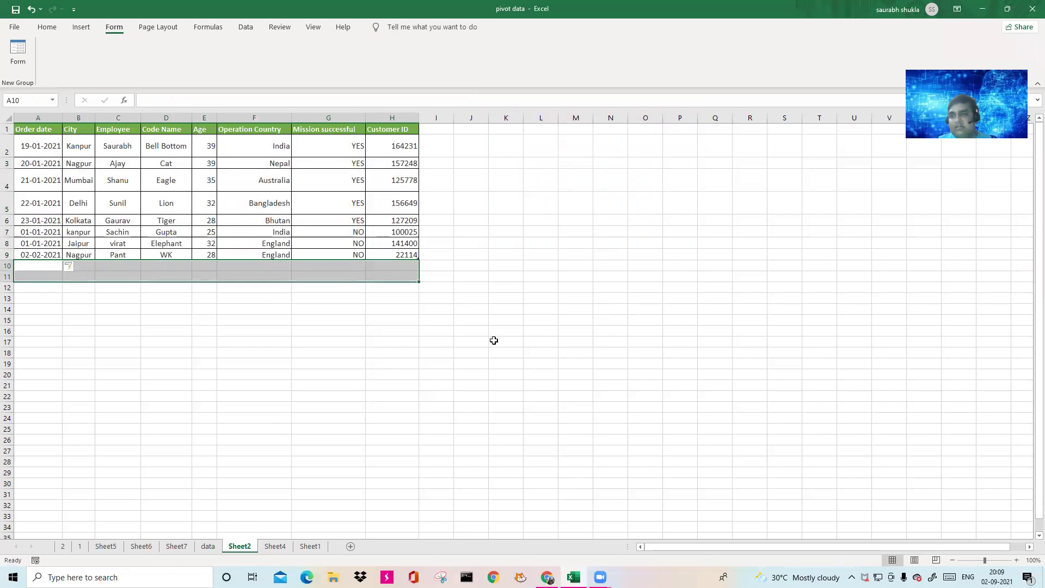
- Add the heading Calc in cell I1 to extend the table with a new column
{"action": "left_click", "coordinate": [437, 131]}
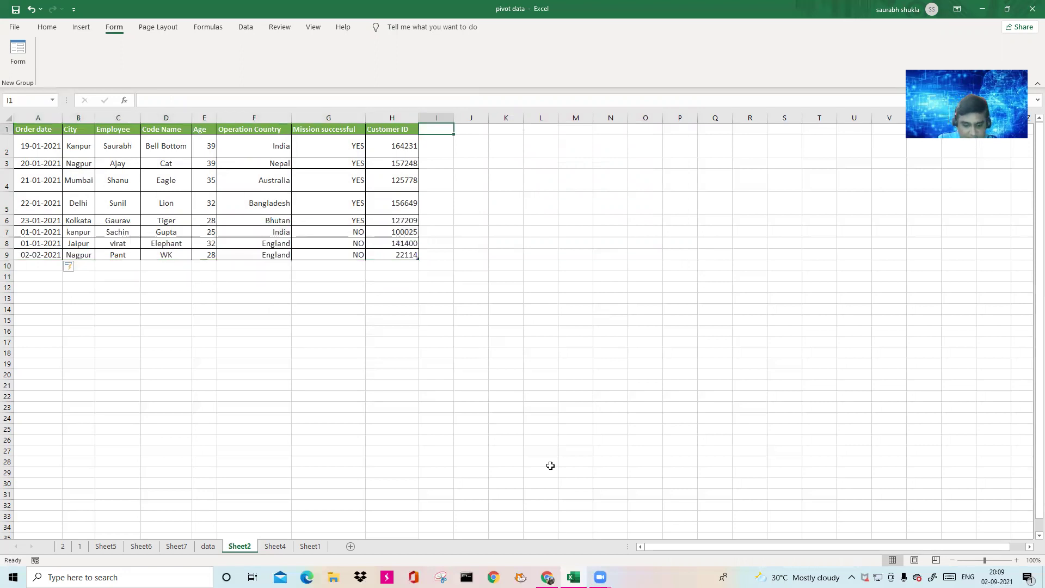
{"action": "type", "text": "Cac"}
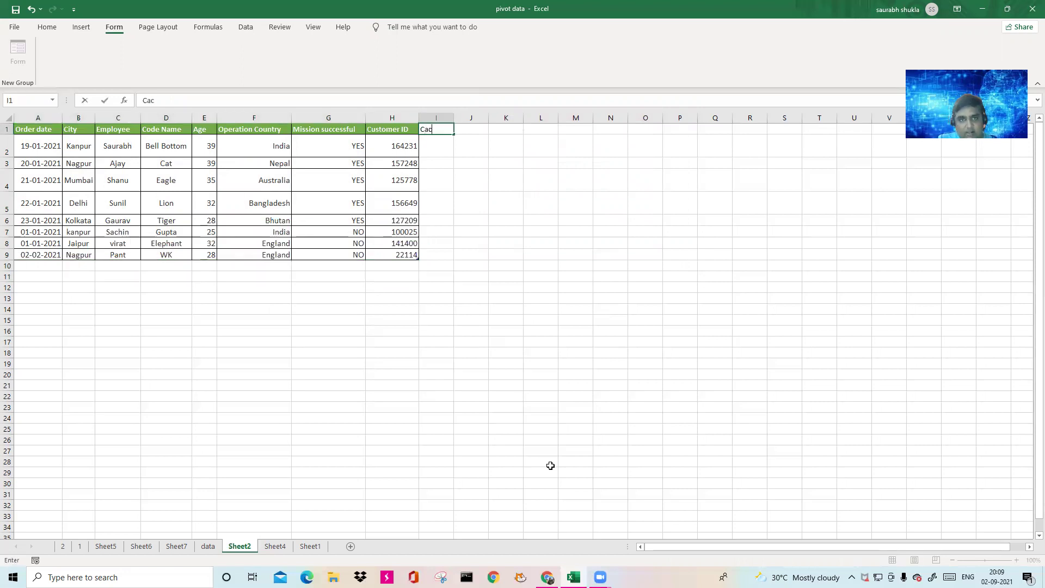
{"action": "key", "text": "BackSpace"}
{"action": "key", "text": "BackSpace"}
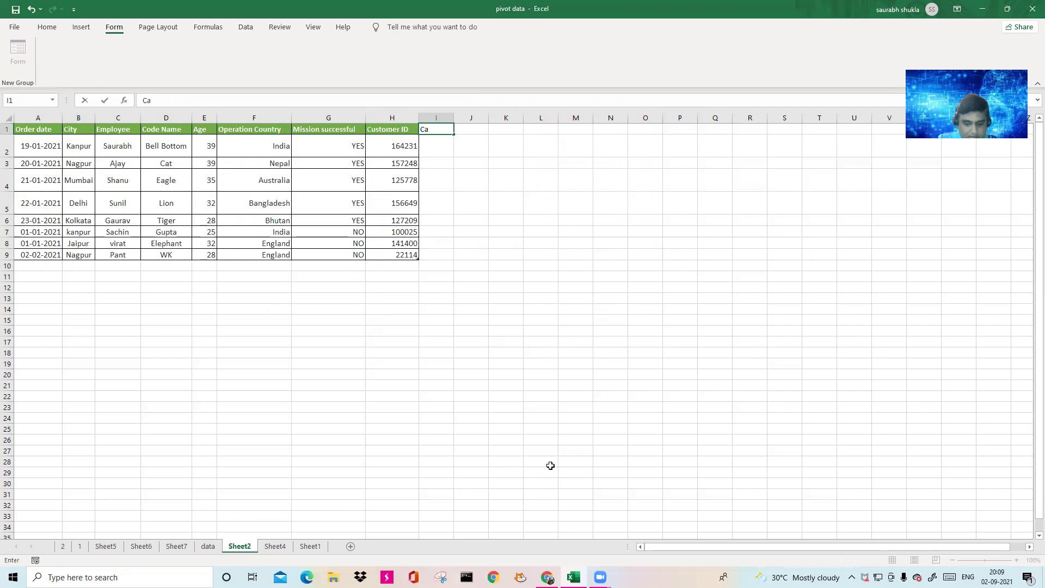
{"action": "key", "text": "Return"}
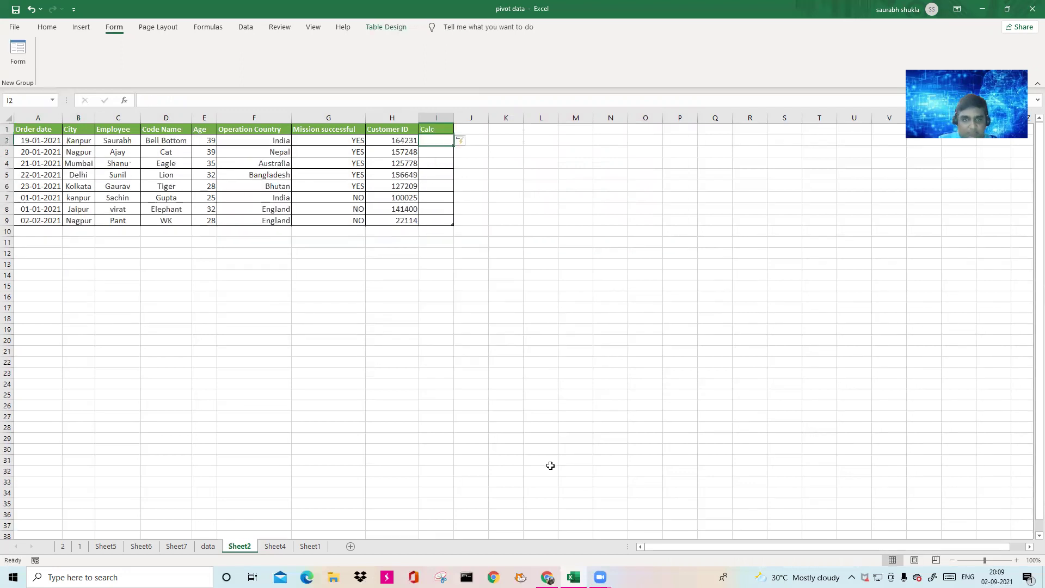
- Fill the Calc column with =[@[Customer ID]]*10 from I2 and verify the formula
{"action": "type", "text": "="}
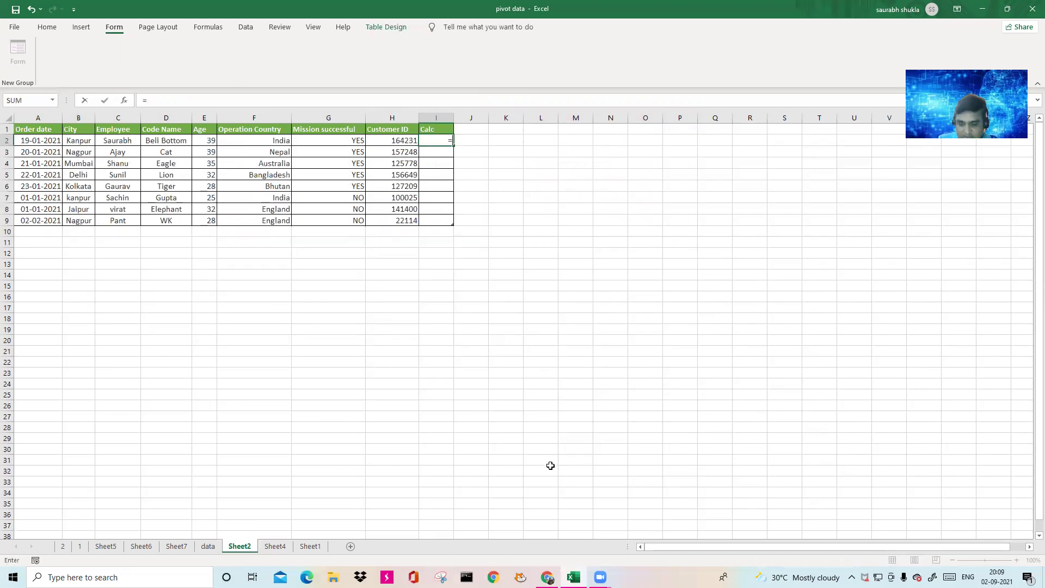
{"action": "key", "text": "Left"}
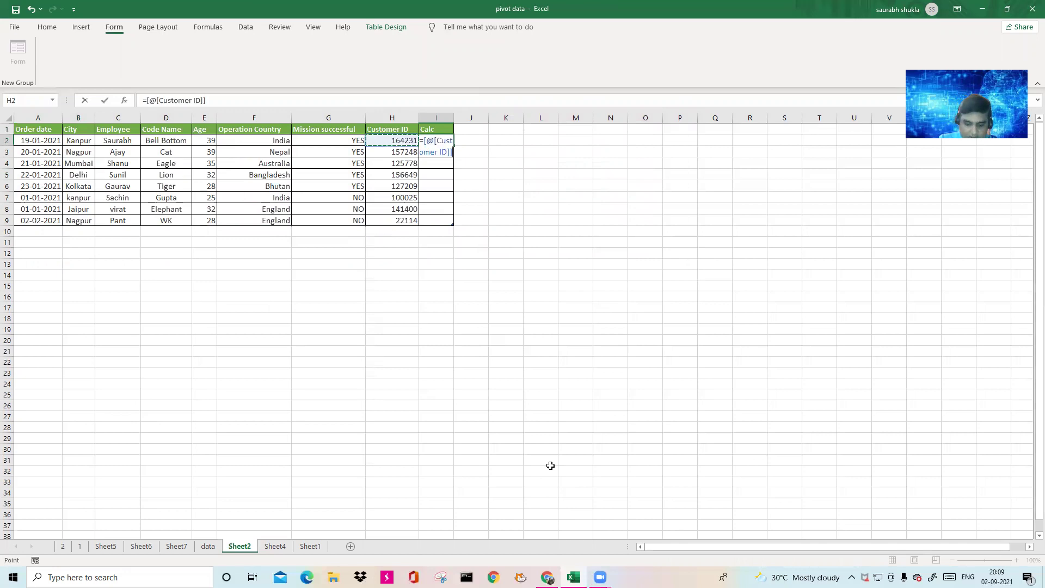
{"action": "type", "text": "*10"}
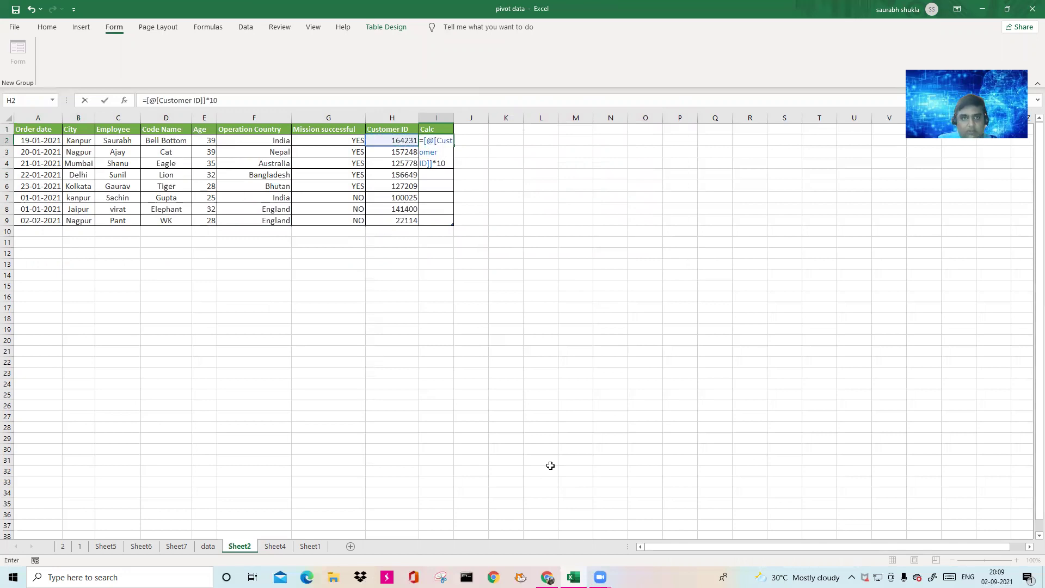
{"action": "key", "text": "Return"}
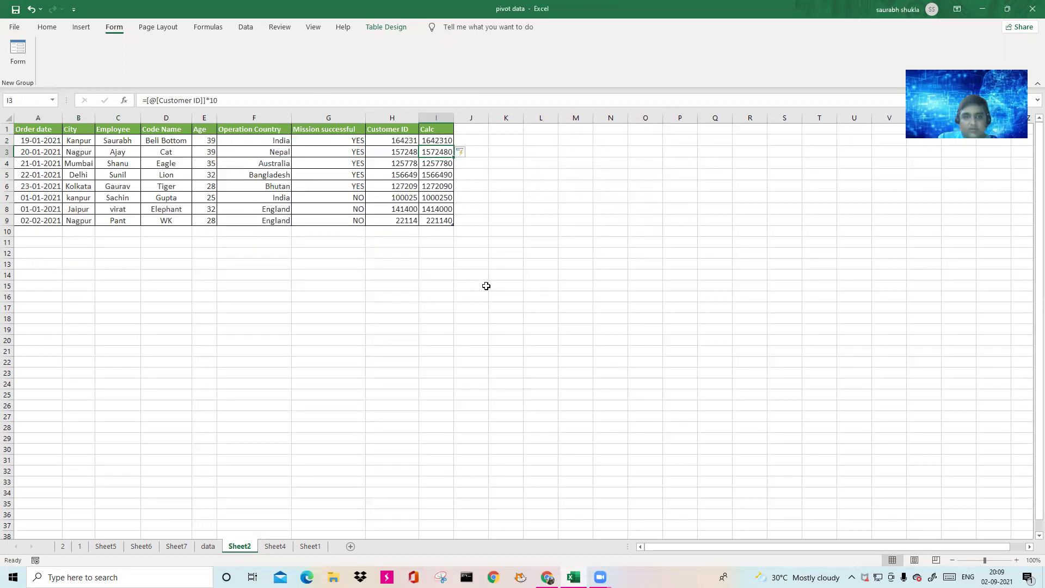
{"action": "left_click", "coordinate": [448, 141]}
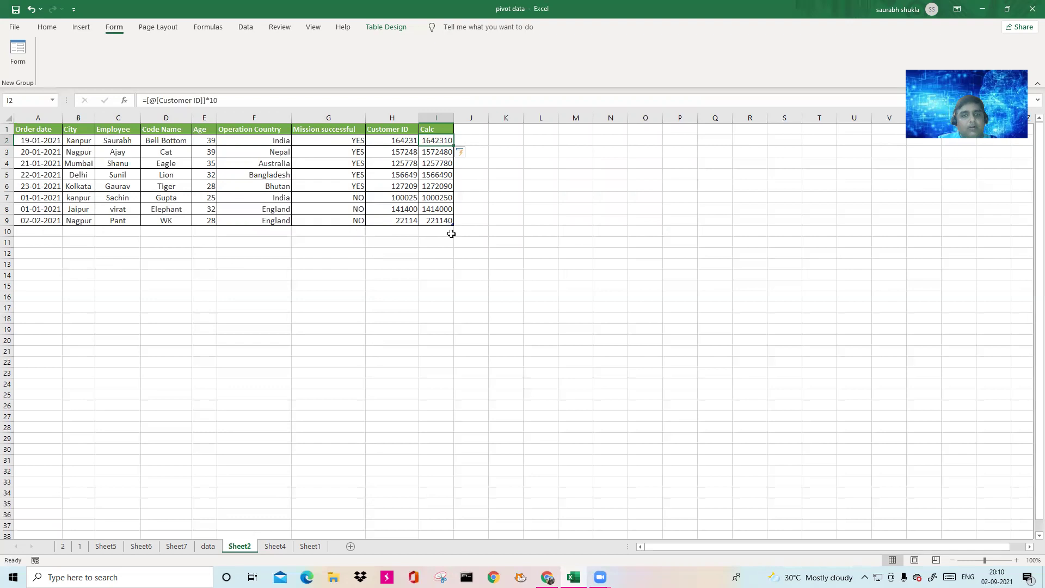
{"action": "left_click_drag", "start_coordinate": [18, 130], "coordinate": [403, 221]}
- Add a data-form record: 01-01-2021, Jaipur, code name 4545, age 89, India, mission NO
{"action": "left_click", "coordinate": [26, 50]}
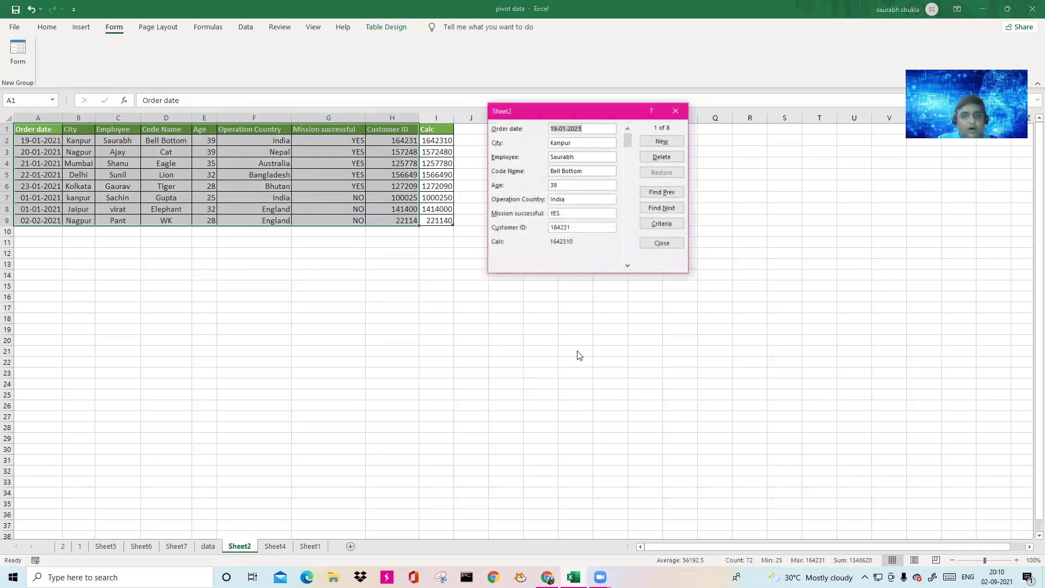
{"action": "left_click", "coordinate": [657, 143]}
{"action": "type", "text": "01"}
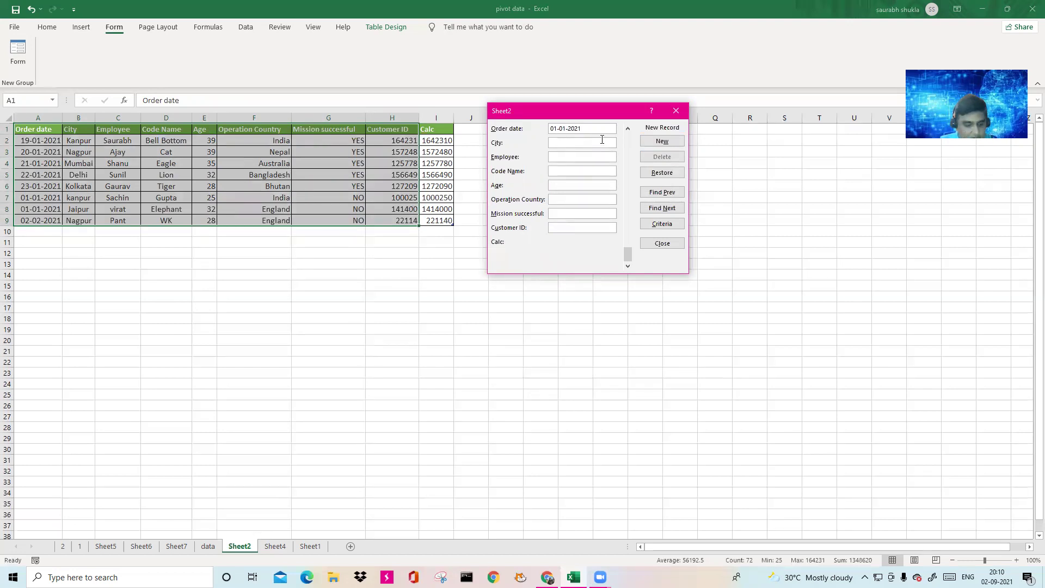
{"action": "type", "text": "ipur"}
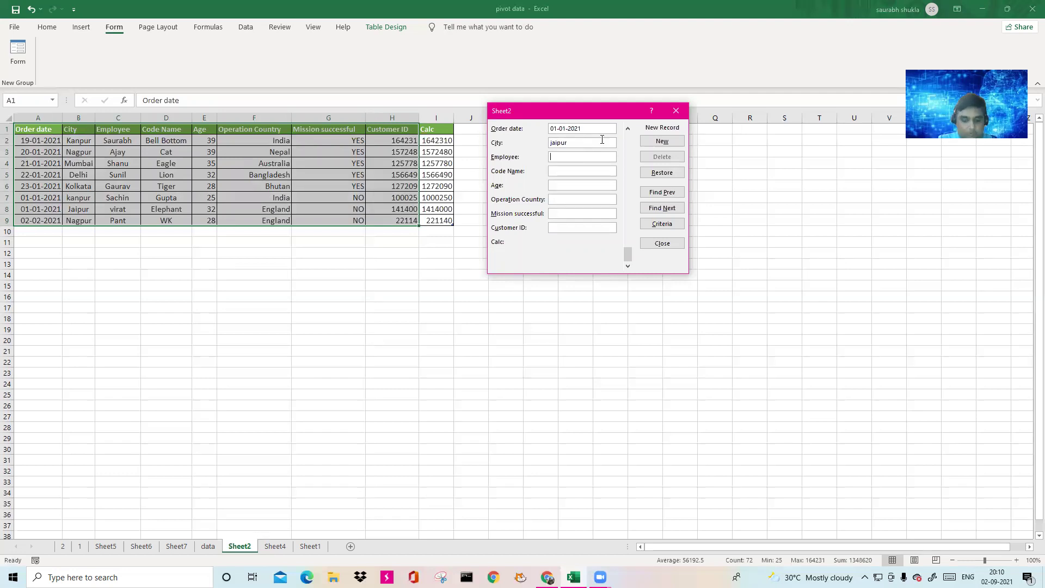
{"action": "key", "text": "Tab"}
{"action": "type", "text": "jjjjj"}
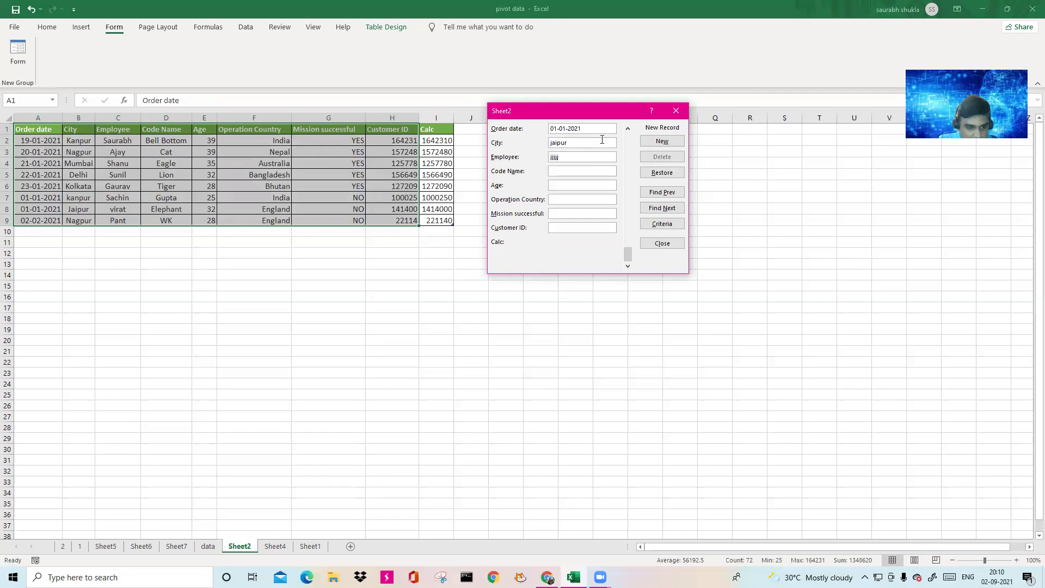
{"action": "type", "text": "4545"}
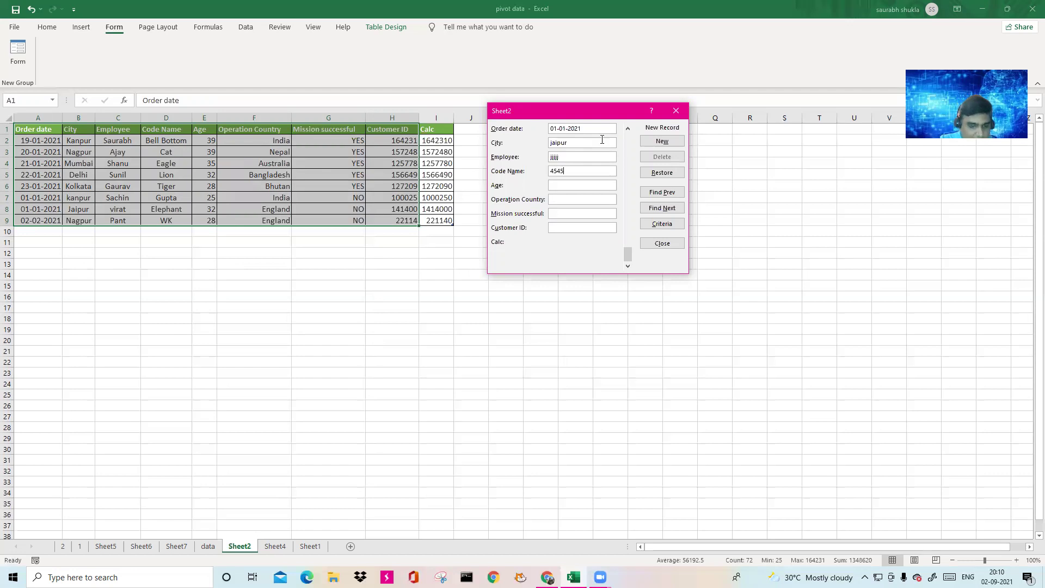
{"action": "type", "text": "89"}
{"action": "key", "text": "Tab"}
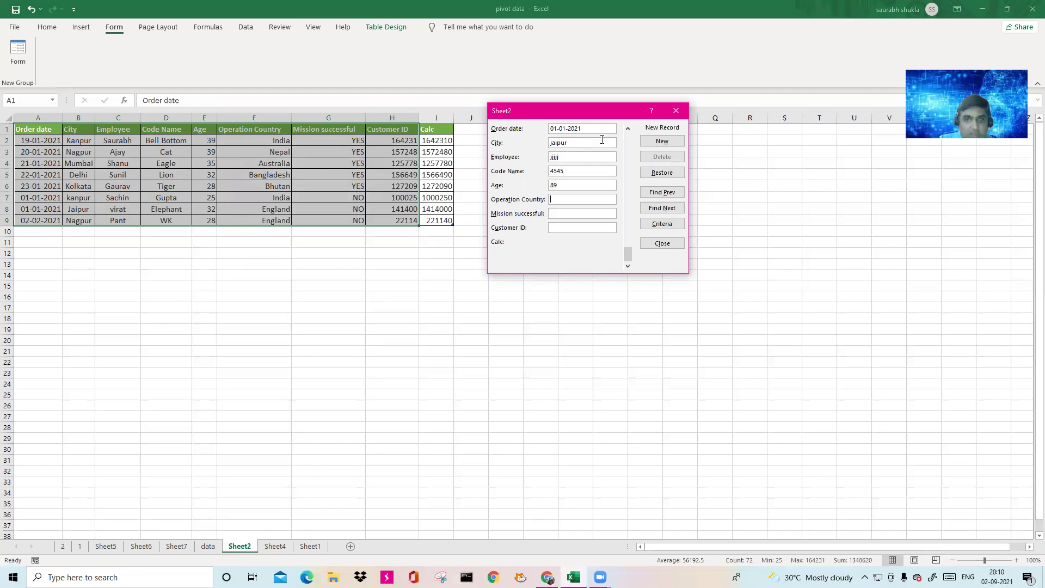
{"action": "type", "text": "India"}
{"action": "type", "text": "NO"}
{"action": "type", "text": "122121"}
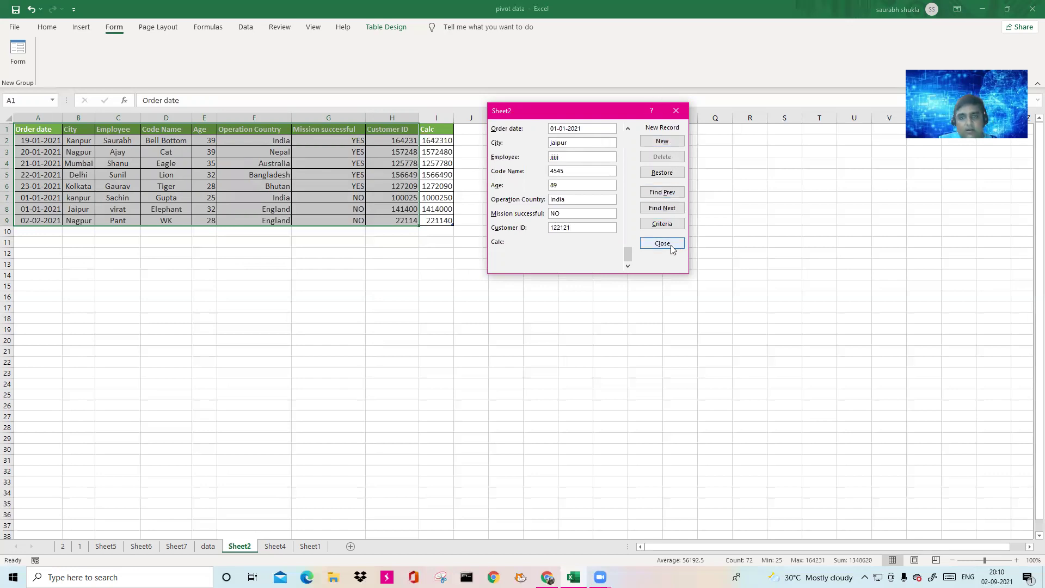
{"action": "left_click", "coordinate": [662, 141]}
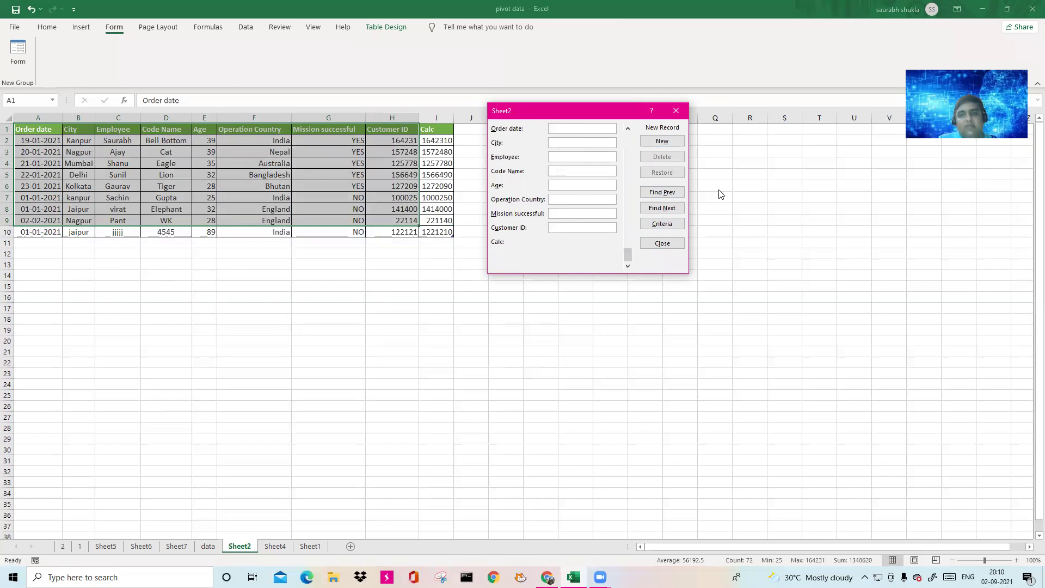
{"action": "left_click", "coordinate": [677, 110]}
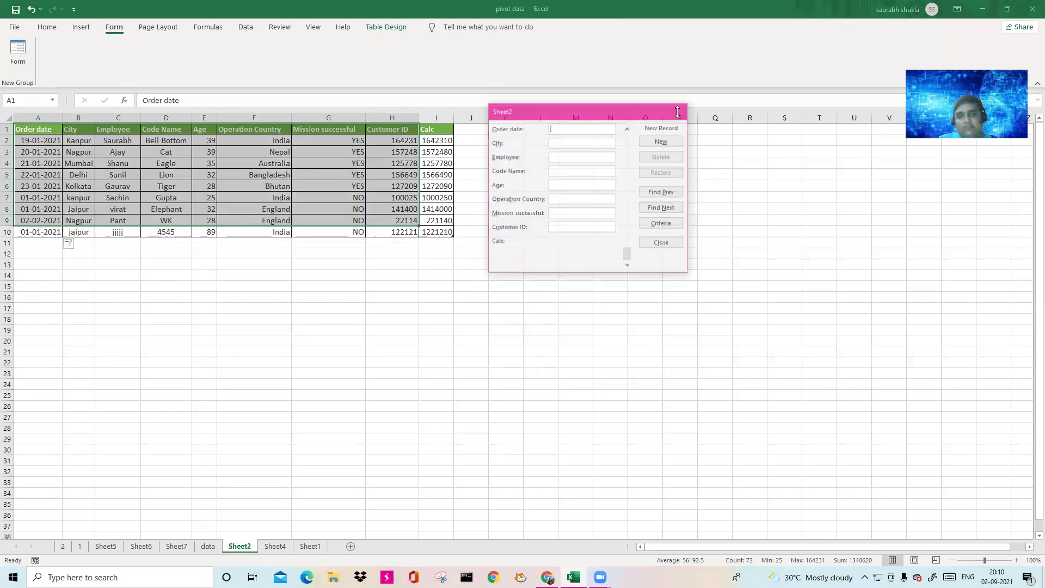
- Check the new row's Calc formula and browse table styles without applying one
{"action": "left_click", "coordinate": [448, 233]}
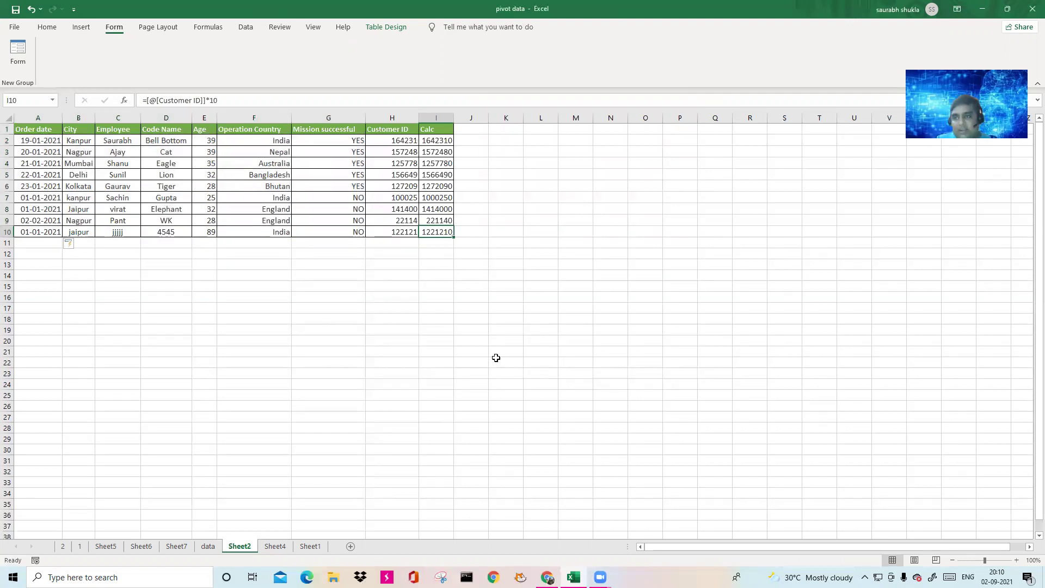
{"action": "left_click", "coordinate": [441, 139]}
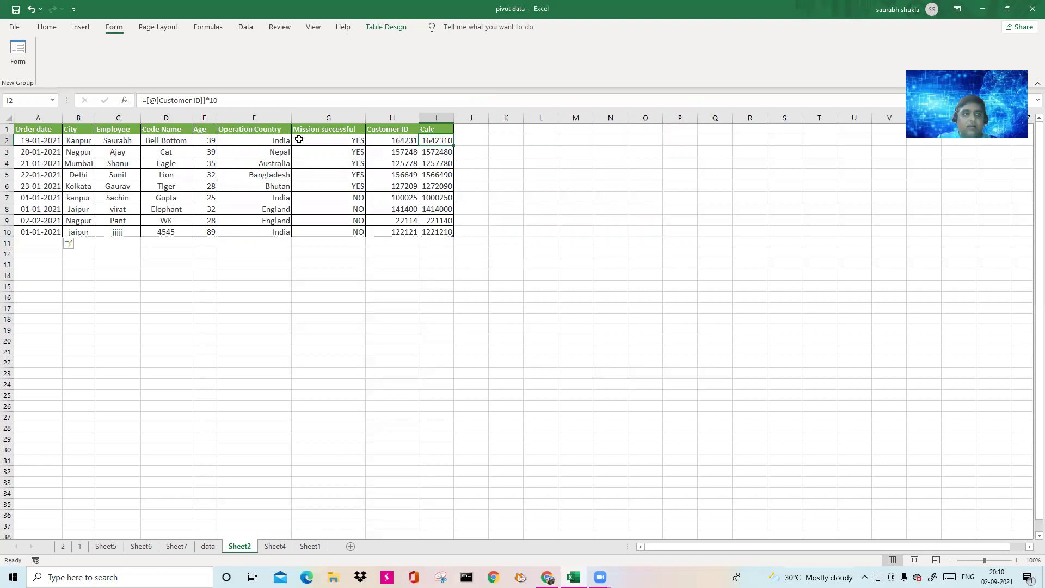
{"action": "left_click", "coordinate": [47, 27]}
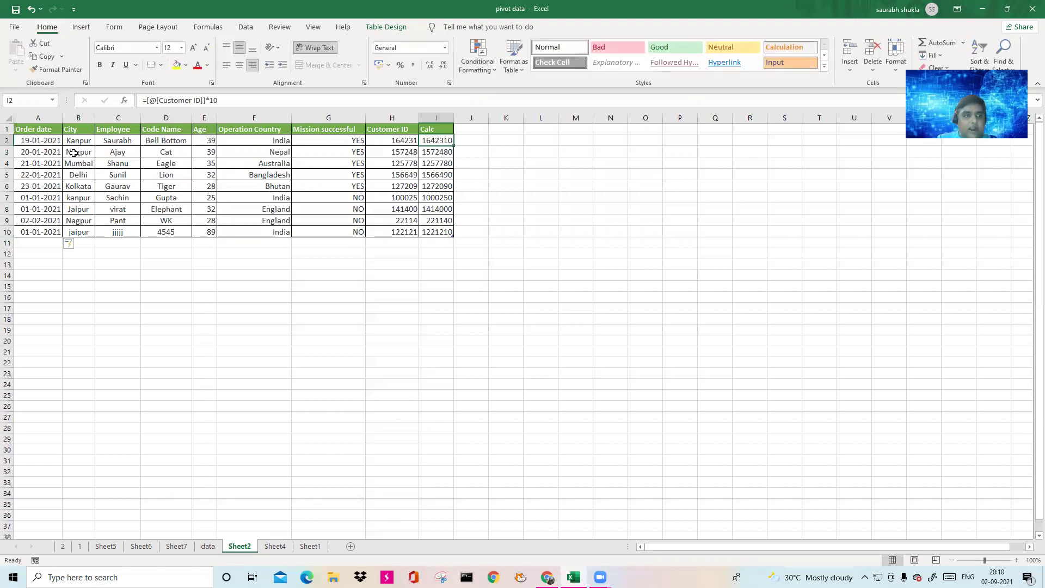
{"action": "left_click_drag", "start_coordinate": [47, 129], "coordinate": [436, 233]}
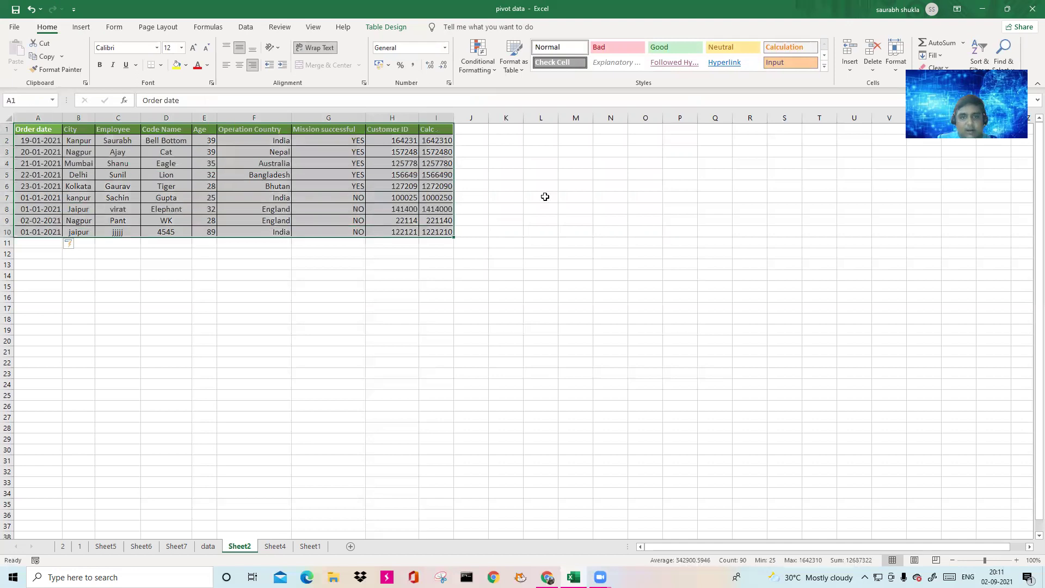
{"action": "left_click", "coordinate": [522, 72]}
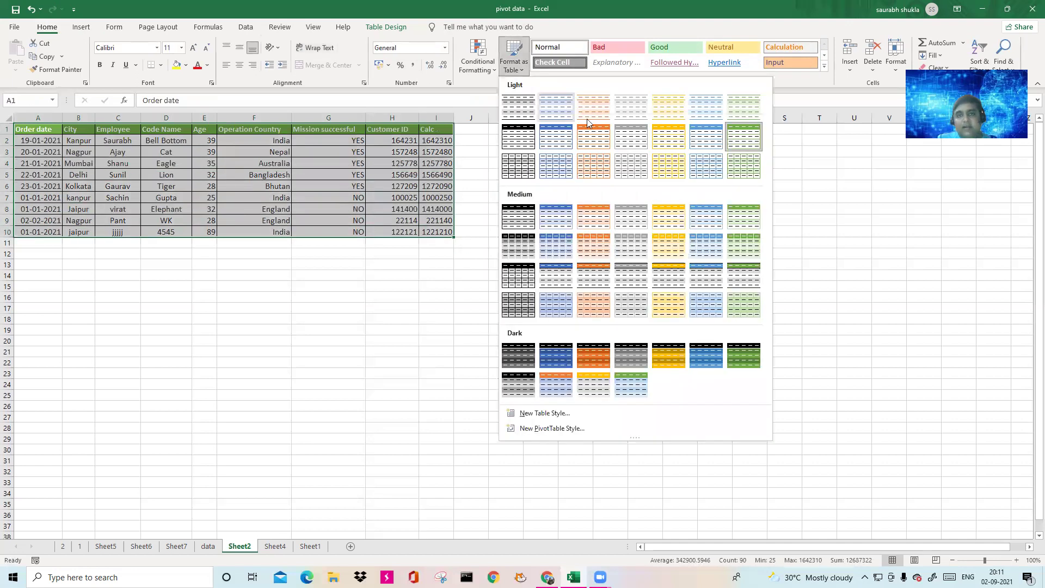
{"action": "left_click", "coordinate": [305, 309]}
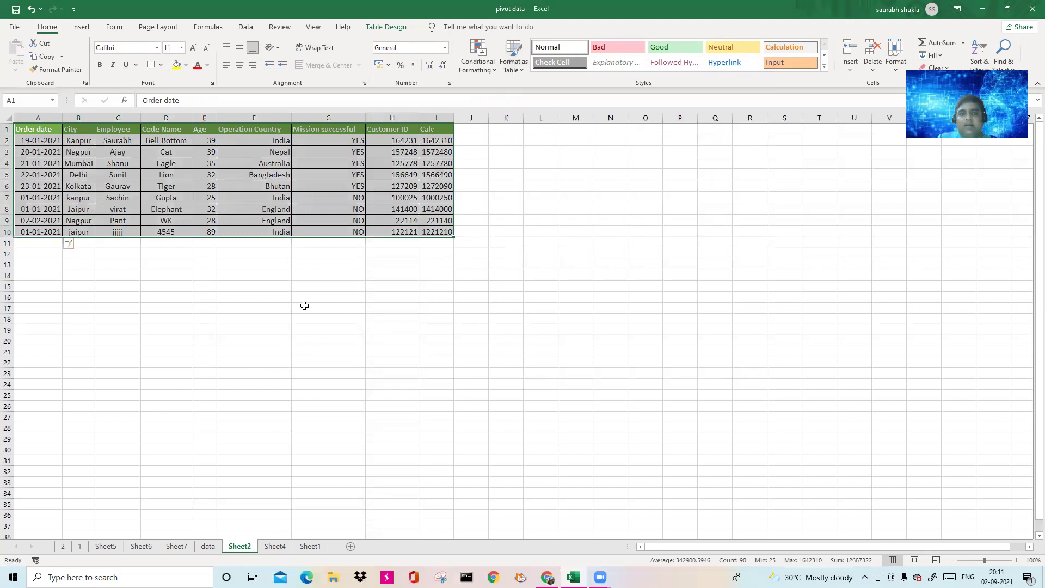
- Select the Customer ID and Calc values (H2:H10, I2:I10) and show the Form tab
{"action": "left_click", "coordinate": [446, 141]}
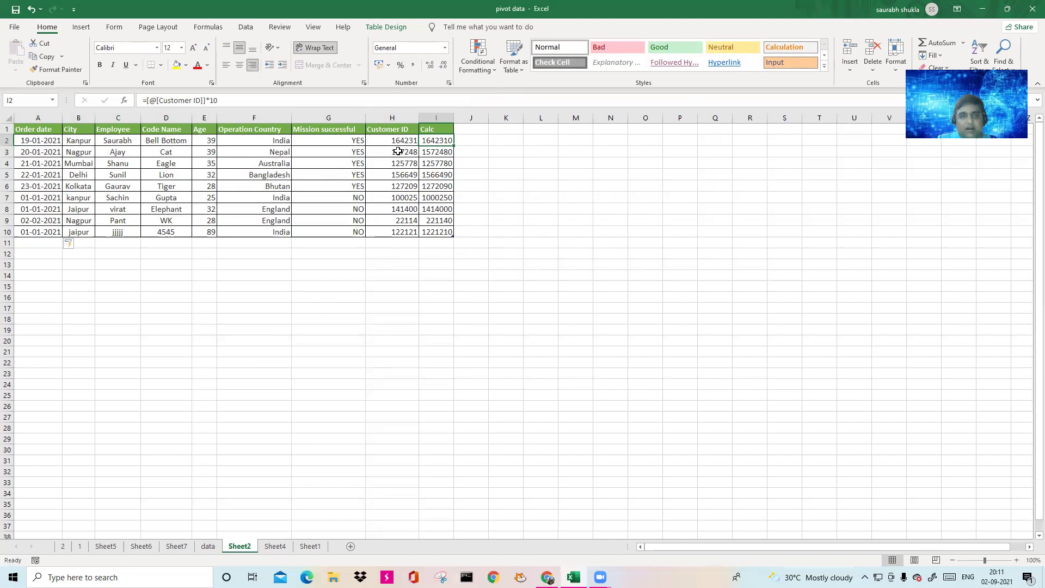
{"action": "left_click_drag", "start_coordinate": [399, 143], "coordinate": [403, 234]}
{"action": "left_click_drag", "start_coordinate": [444, 140], "coordinate": [443, 234]}
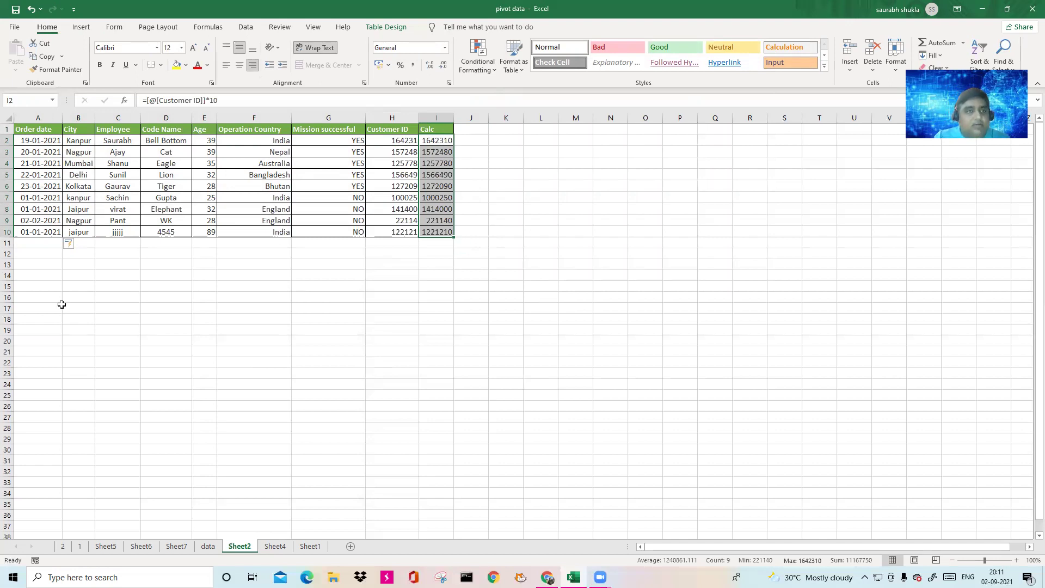
{"action": "left_click", "coordinate": [116, 28]}
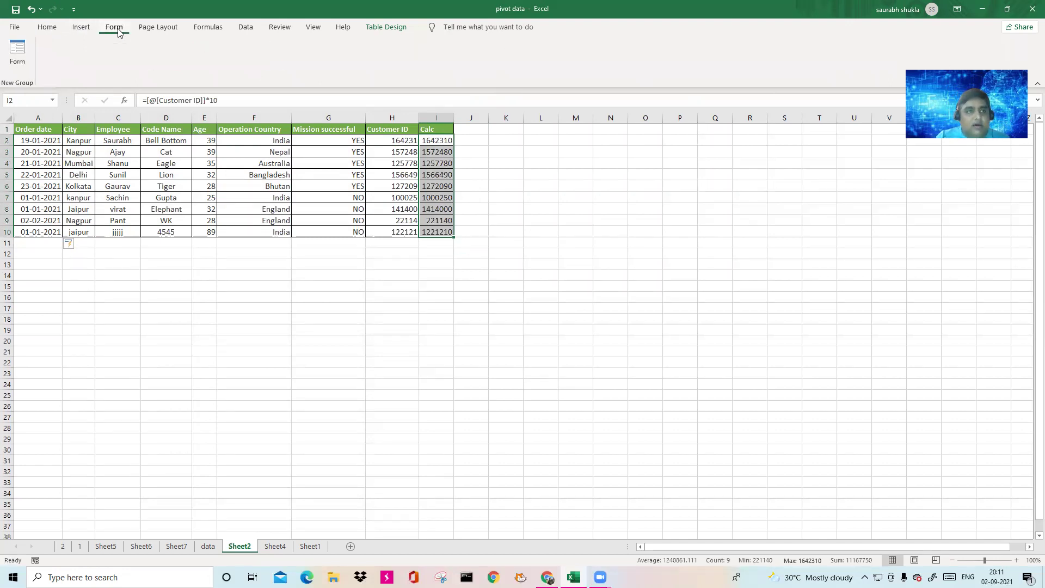
{"action": "left_click", "coordinate": [58, 28]}
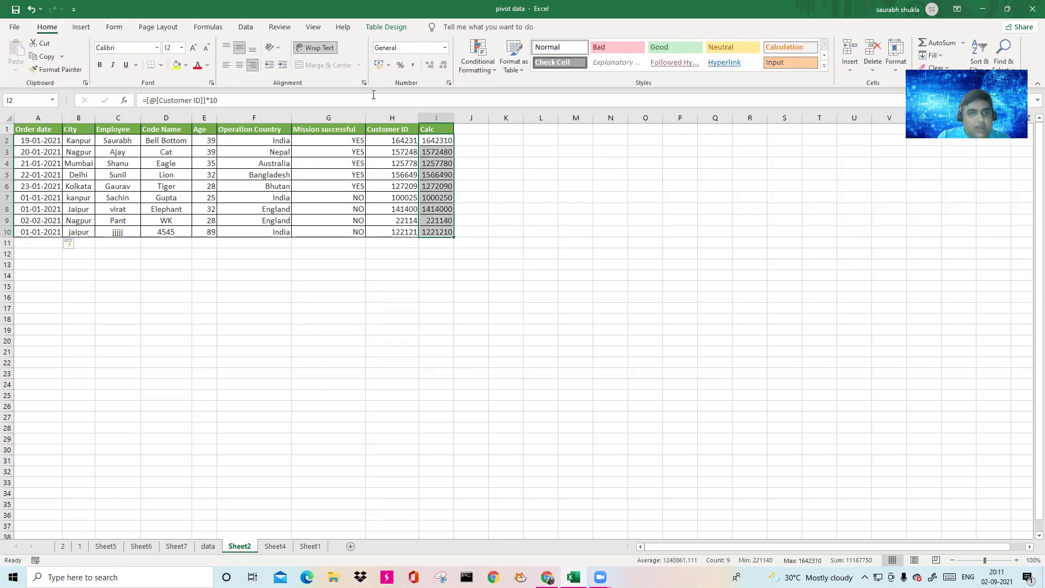
{"action": "right_click", "coordinate": [337, 81]}
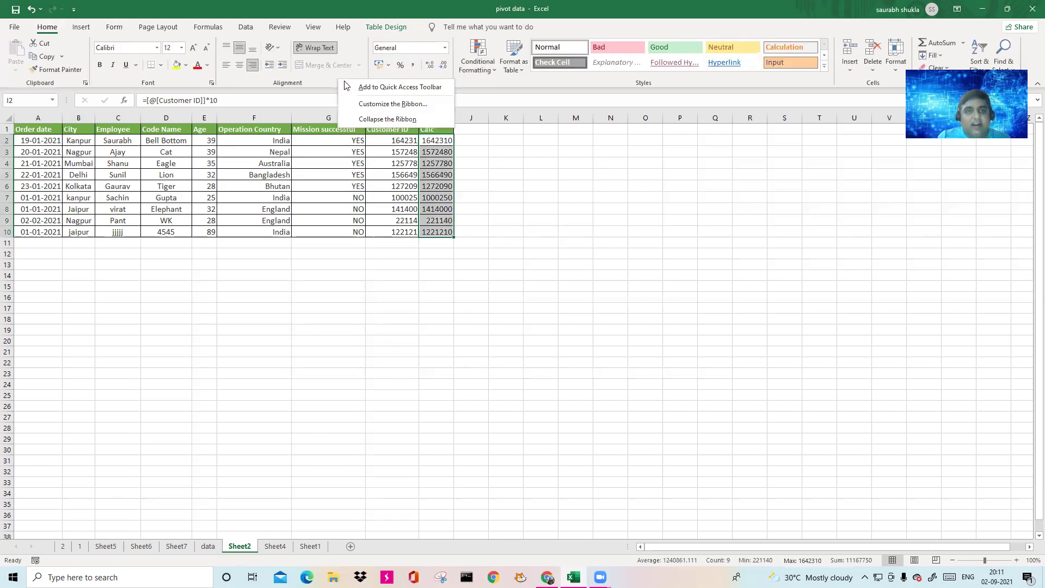
{"action": "left_click", "coordinate": [421, 105]}
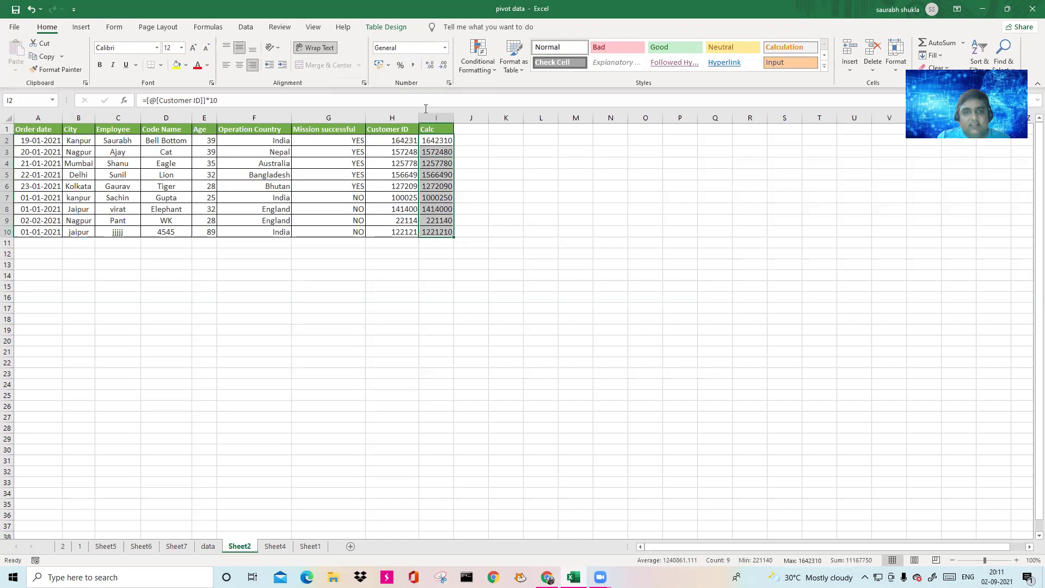
{"action": "left_click", "coordinate": [411, 159]}
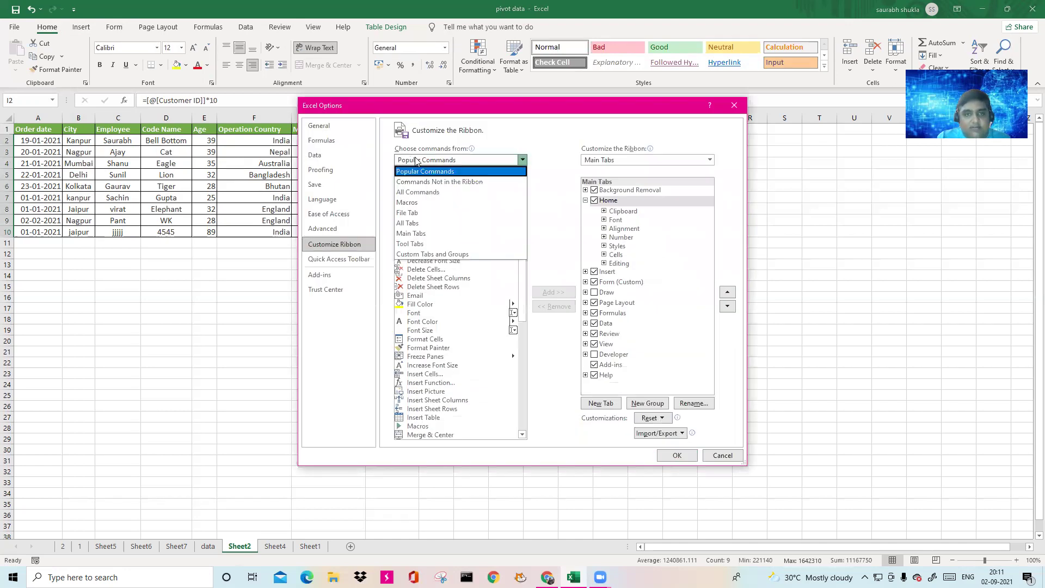
{"action": "key", "text": "Escape"}
{"action": "key", "text": "Down"}
{"action": "key", "text": "Down"}
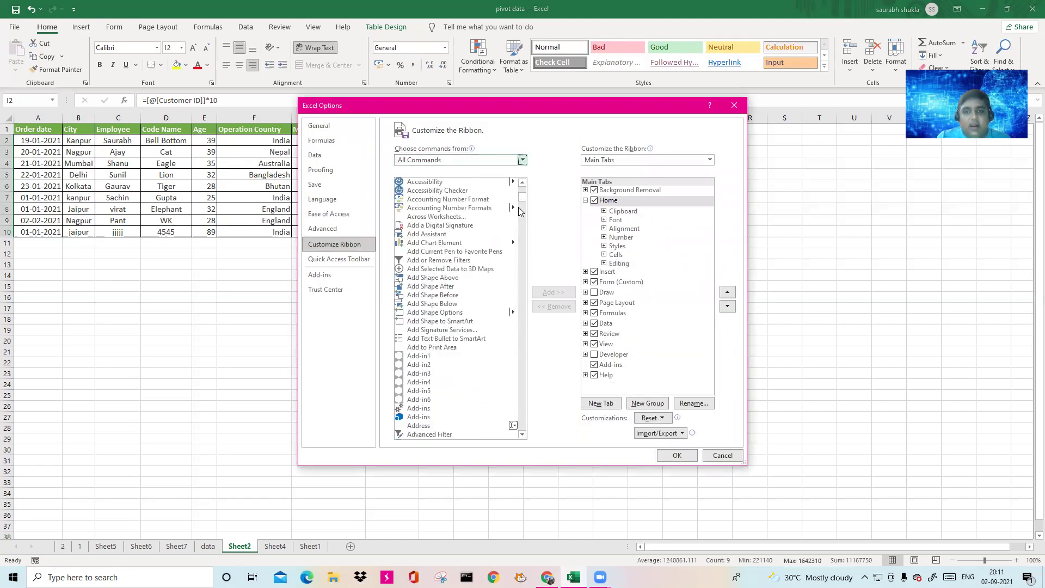
{"action": "left_click_drag", "start_coordinate": [521, 199], "coordinate": [522, 278]}
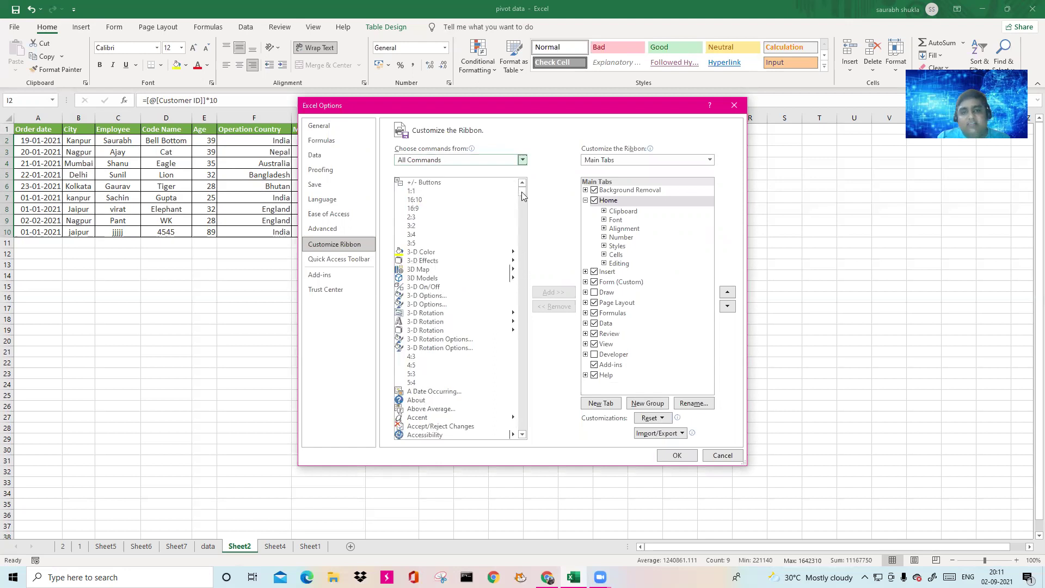
{"action": "scroll", "coordinate": [506, 392], "scroll_direction": "down", "scroll_amount": 15}
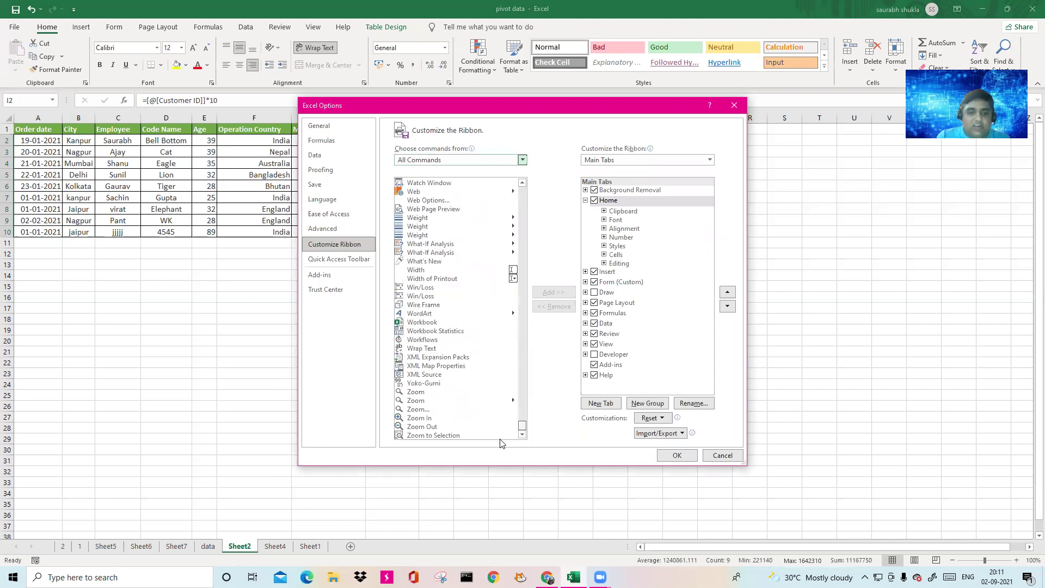
{"action": "scroll", "coordinate": [530, 268], "scroll_direction": "up", "scroll_amount": 10}
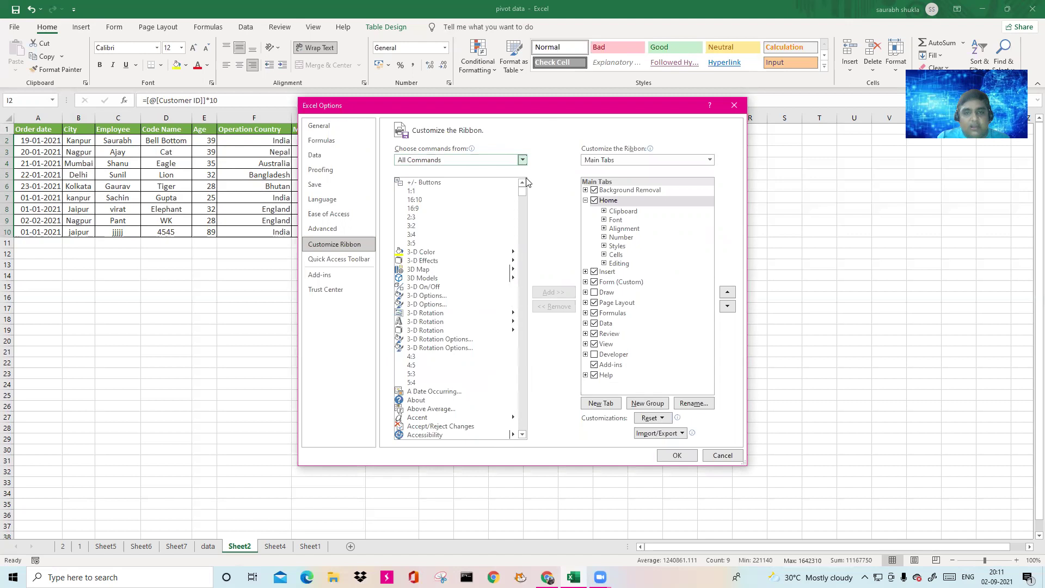
{"action": "scroll", "coordinate": [520, 272], "scroll_direction": "up", "scroll_amount": 10}
{"action": "left_click_drag", "start_coordinate": [521, 268], "coordinate": [519, 313]}
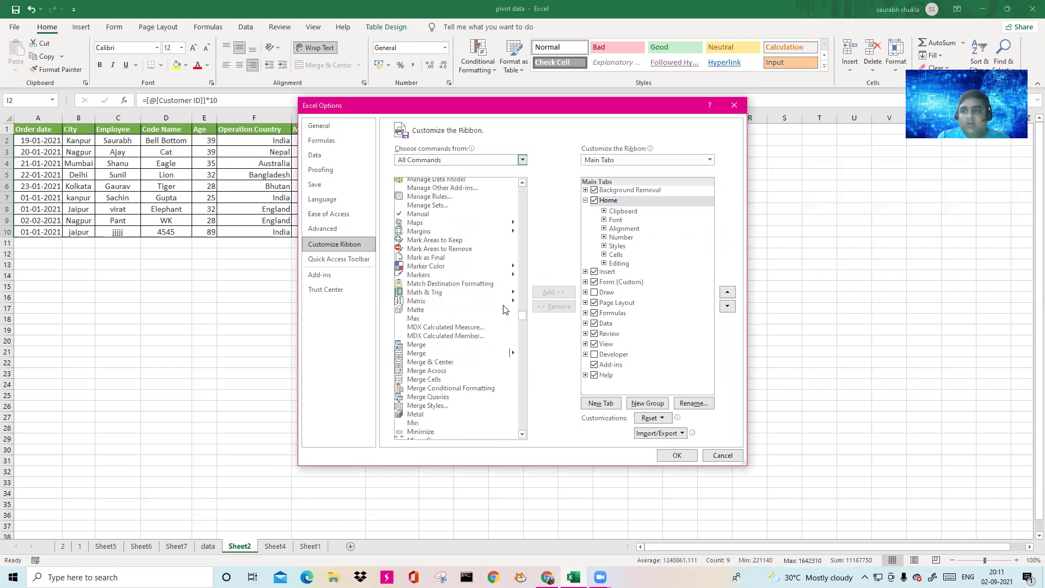
{"action": "left_click", "coordinate": [735, 105]}
{"action": "left_click", "coordinate": [276, 273]}
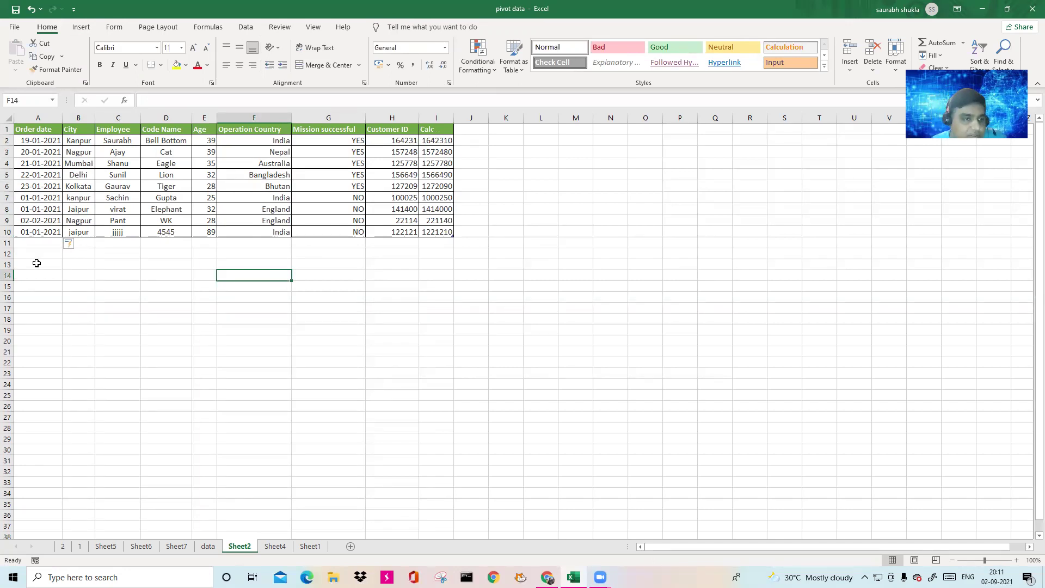
- Select A1:I10, open the data form, try a new blank record, then close it
{"action": "left_click", "coordinate": [27, 243]}
{"action": "left_click_drag", "start_coordinate": [50, 129], "coordinate": [452, 233]}
{"action": "left_click", "coordinate": [114, 27]}
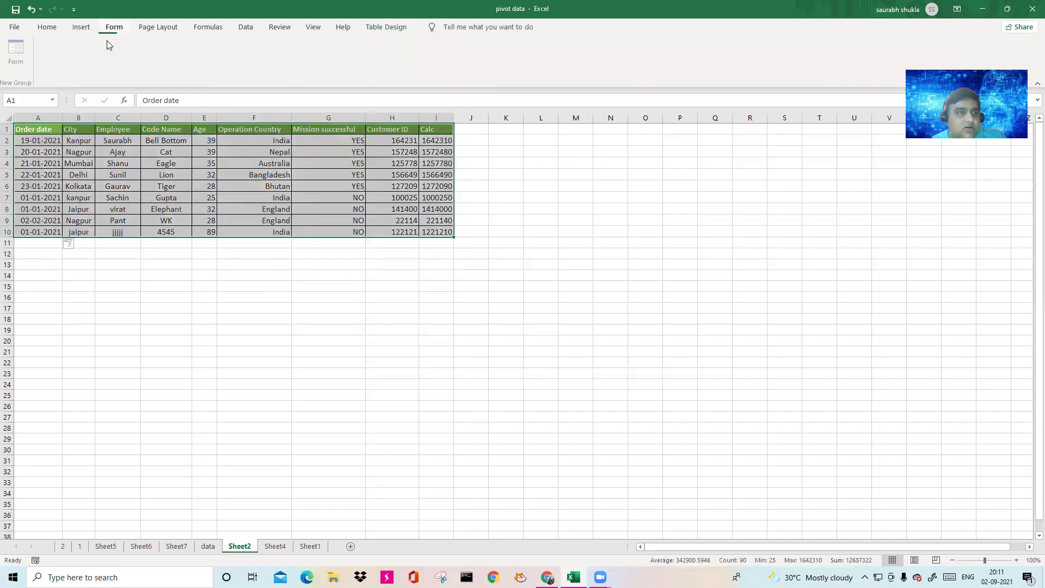
{"action": "left_click", "coordinate": [17, 51]}
{"action": "left_click", "coordinate": [662, 141]}
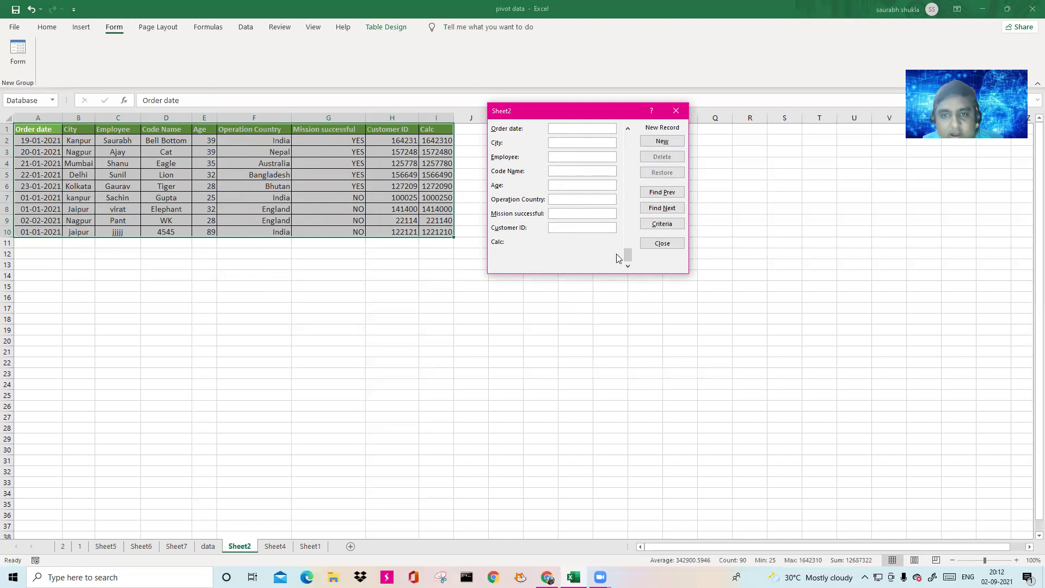
{"action": "left_click_drag", "start_coordinate": [628, 255], "coordinate": [612, 274]}
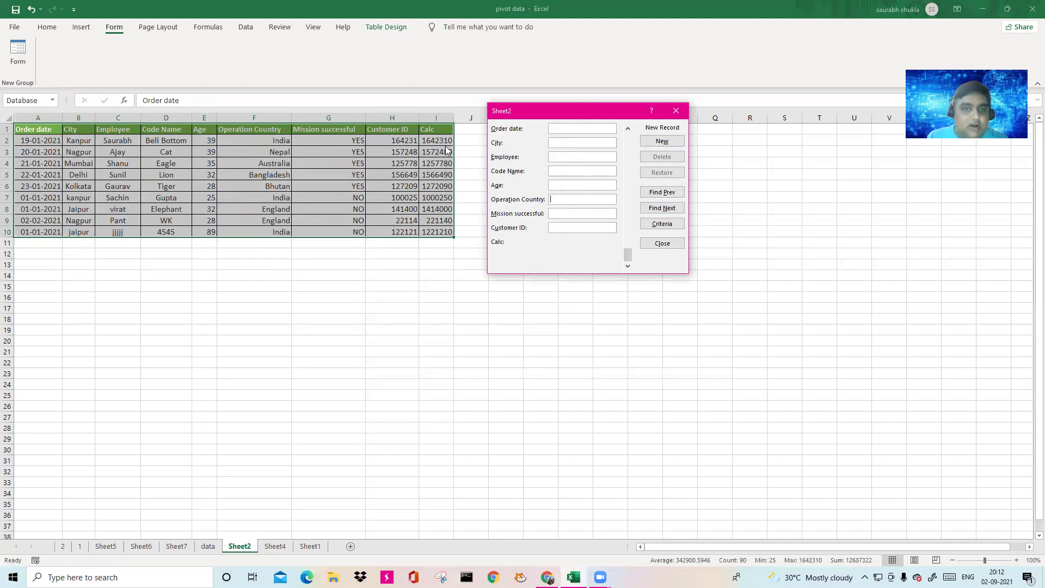
{"action": "left_click", "coordinate": [659, 243]}
{"action": "left_click", "coordinate": [504, 252]}
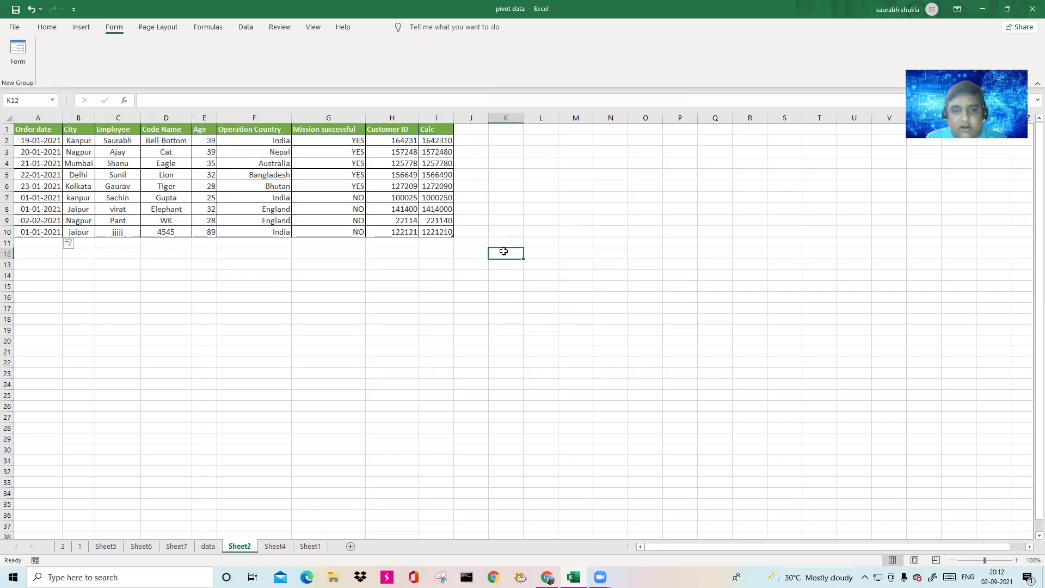
- Reselect the mission table A1:I10 and reopen the data form at record 1 of 9
{"action": "key", "text": "Right"}
{"action": "key", "text": "Right"}
{"action": "key", "text": "Right"}
{"action": "key", "text": "Right"}
{"action": "key", "text": "Right"}
{"action": "key", "text": "Right"}
{"action": "key", "text": "Right"}
{"action": "key", "text": "Right"}
{"action": "key", "text": "Right"}
{"action": "key", "text": "Right"}
{"action": "key", "text": "Right"}
{"action": "key", "text": "Right"}
{"action": "key", "text": "Right"}
{"action": "key", "text": "Right"}
{"action": "key", "text": "Right"}
{"action": "key", "text": "Right"}
{"action": "key", "text": "Right"}
{"action": "key", "text": "Right"}
{"action": "key", "text": "Right"}
{"action": "key", "text": "Right"}
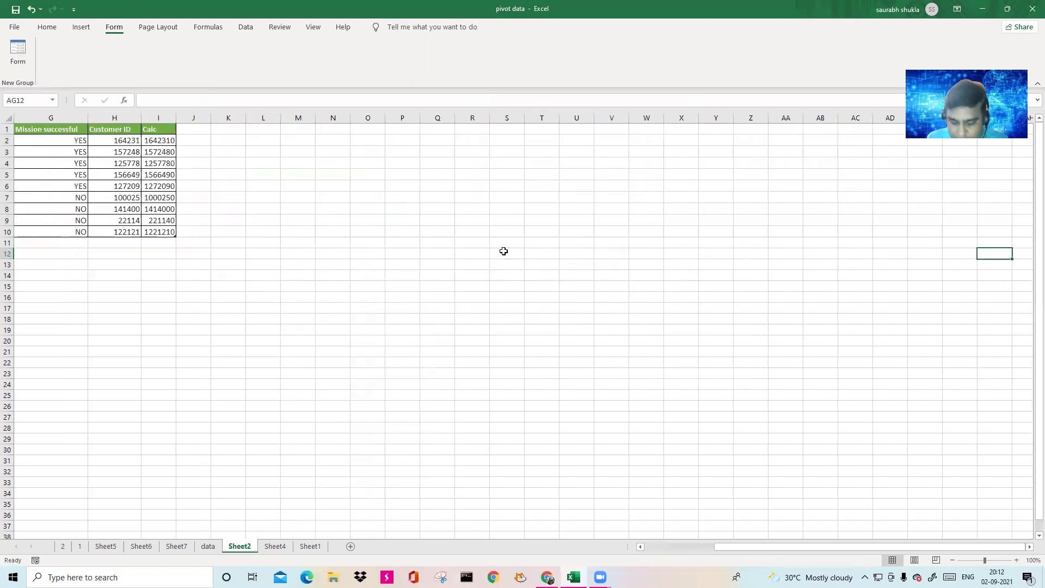
{"action": "key", "text": "Home"}
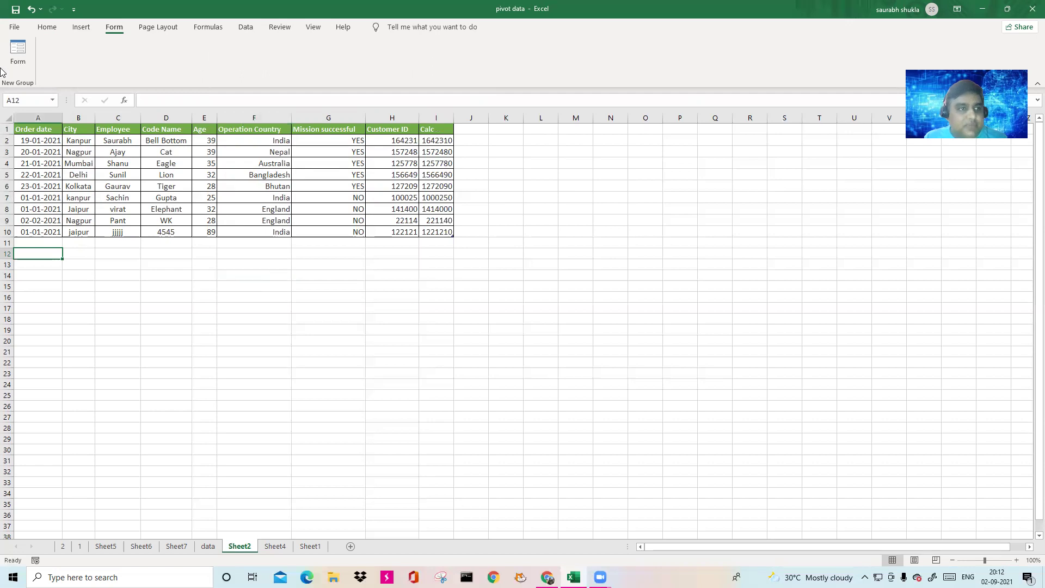
{"action": "left_click_drag", "start_coordinate": [47, 127], "coordinate": [439, 232]}
{"action": "left_click", "coordinate": [18, 50]}
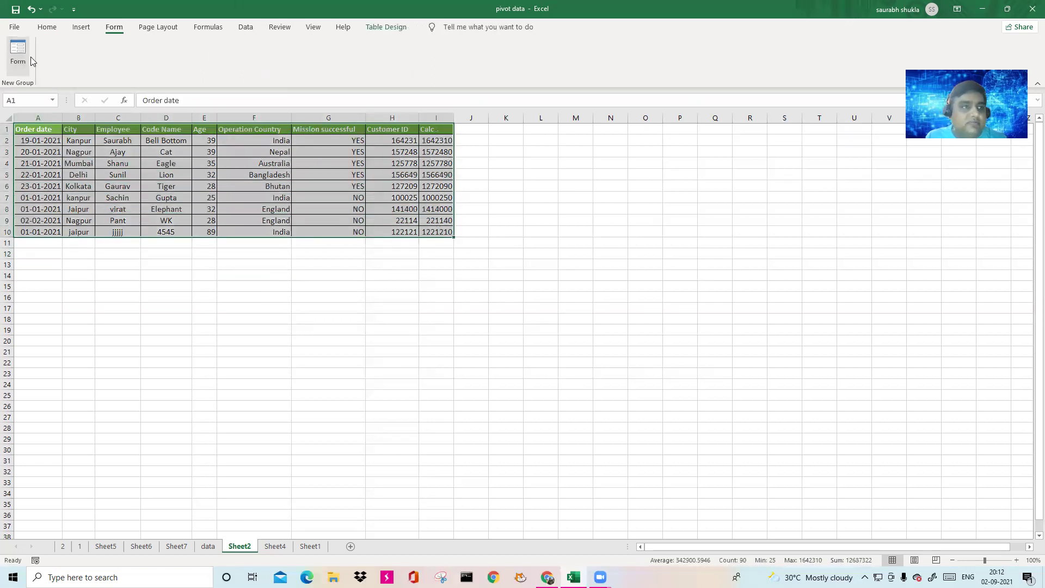
{"action": "mouse_move", "coordinate": [629, 143]}
{"action": "left_mouse_down"}
{"action": "mouse_move", "coordinate": [629, 263]}
{"action": "mouse_move", "coordinate": [624, 127]}
{"action": "left_mouse_up"}
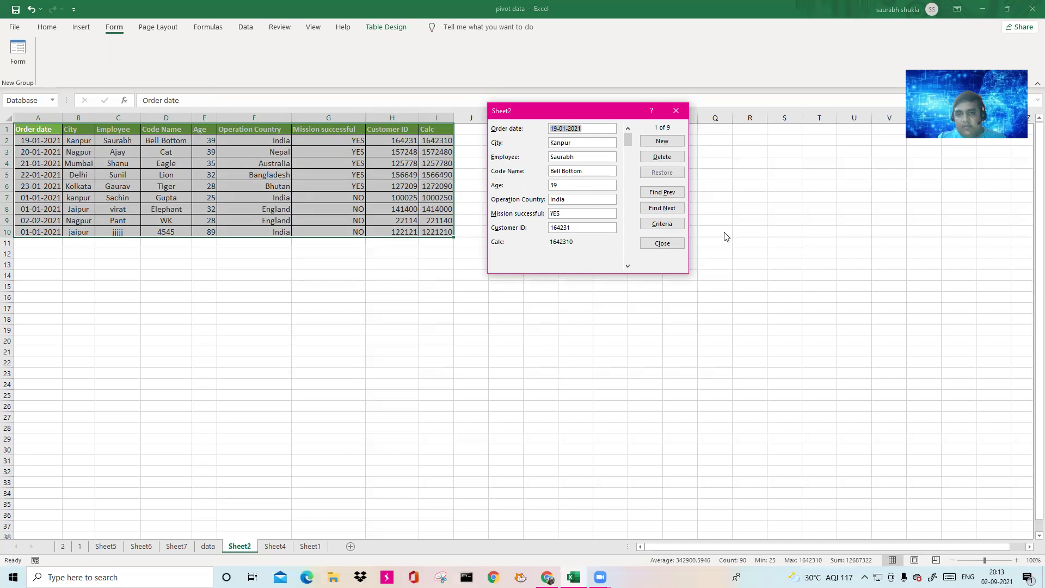
- Close the data form after browsing the nine mission records
{"action": "left_click", "coordinate": [673, 243]}
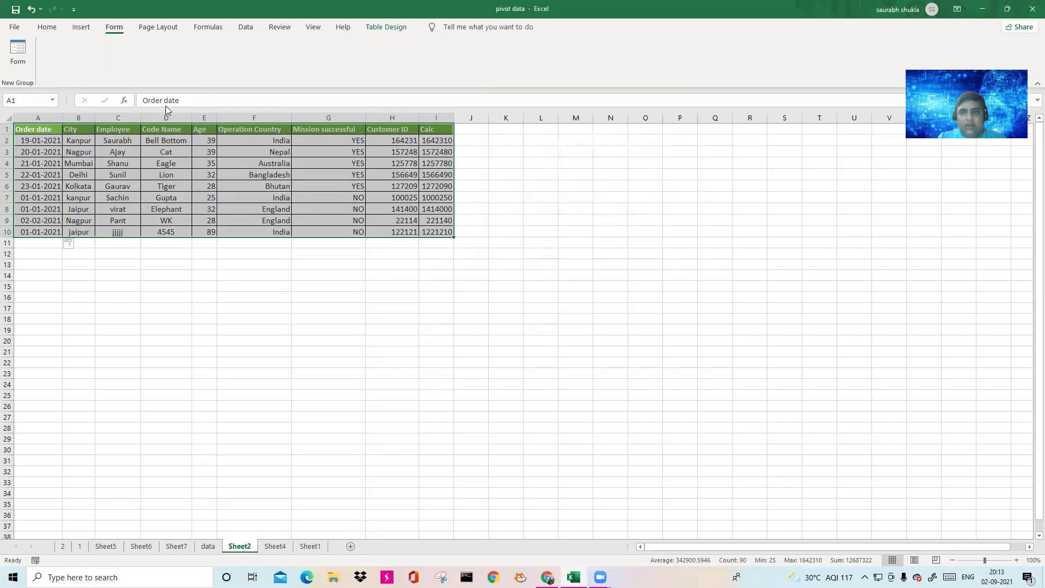